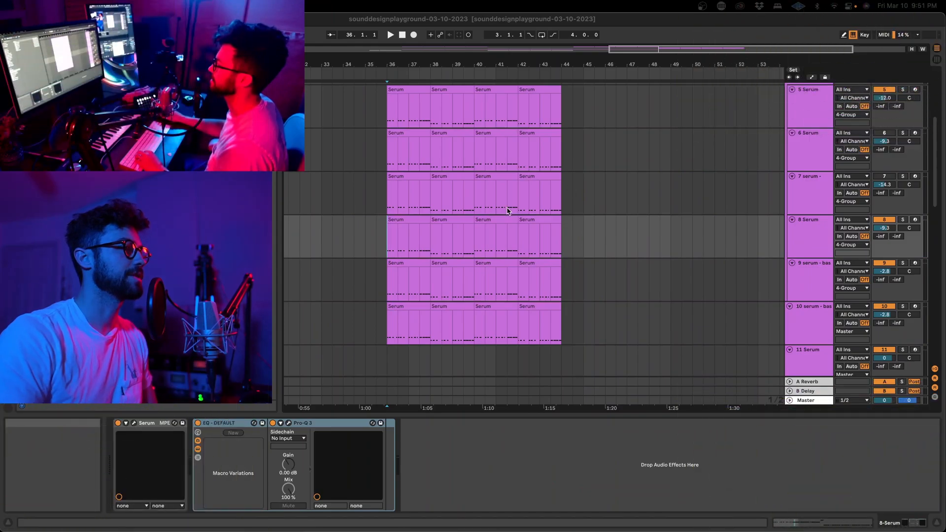
# - Place the playback start at bar 36 and audition the track 9 Serum bass in solo
pyautogui.click(387, 161)
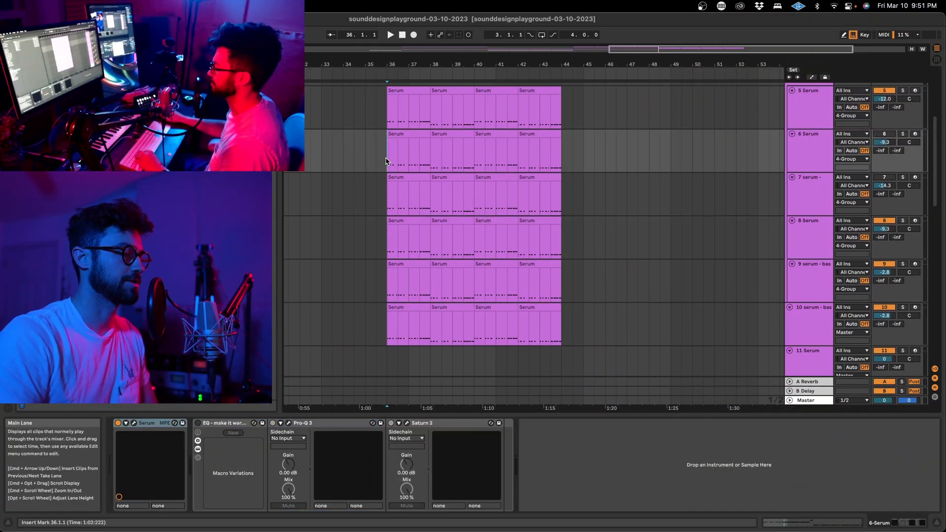
pyautogui.scroll(1, 371, 150)
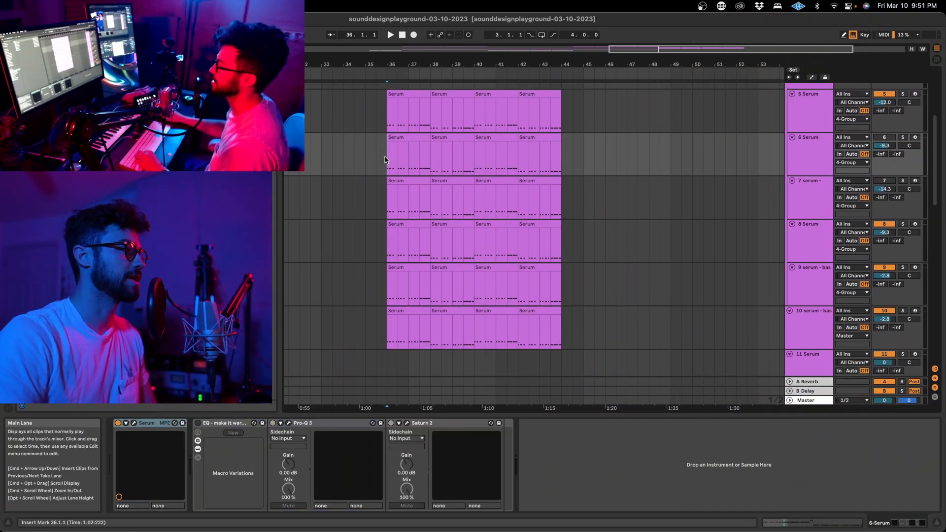
pyautogui.scroll(-1, 405, 159)
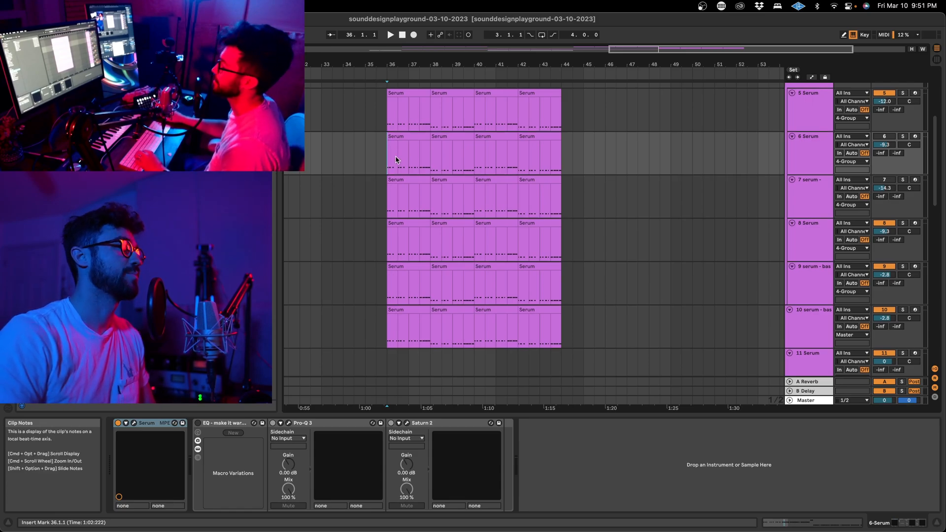
pyautogui.scroll(-1, 389, 158)
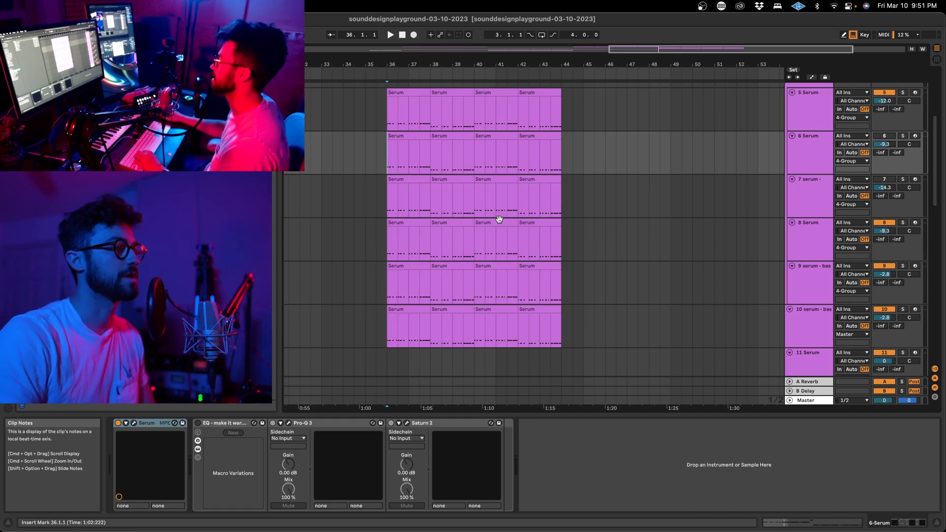
pyautogui.click(800, 277)
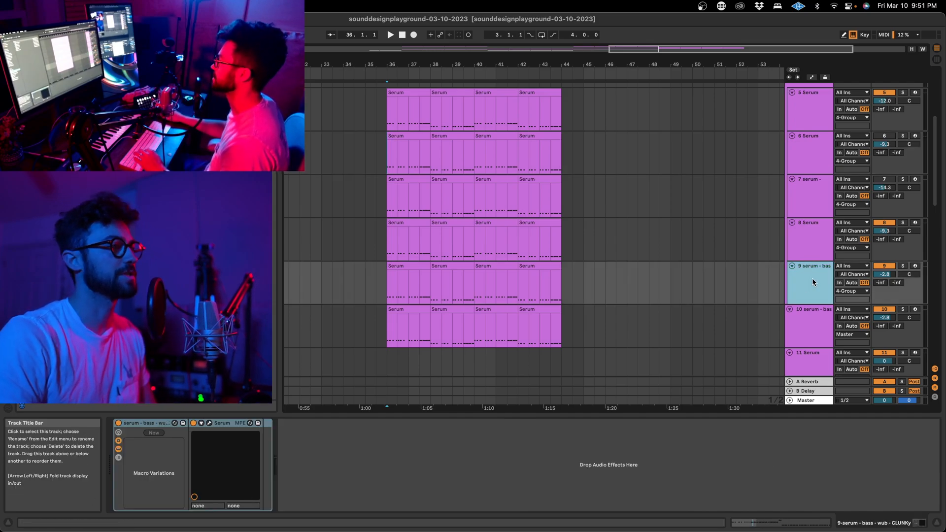
pyautogui.press('s')
pyautogui.click(826, 274)
pyautogui.press('space')
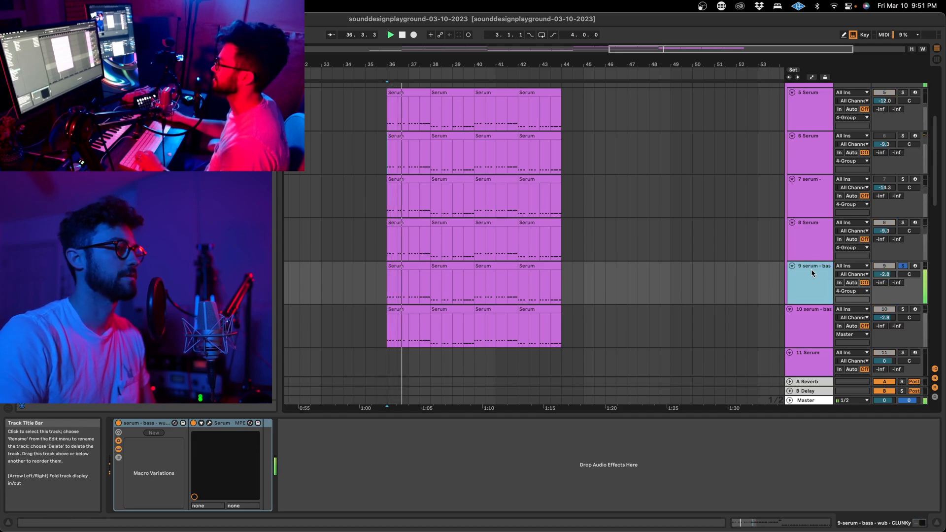
pyautogui.scroll(-1, 811, 276)
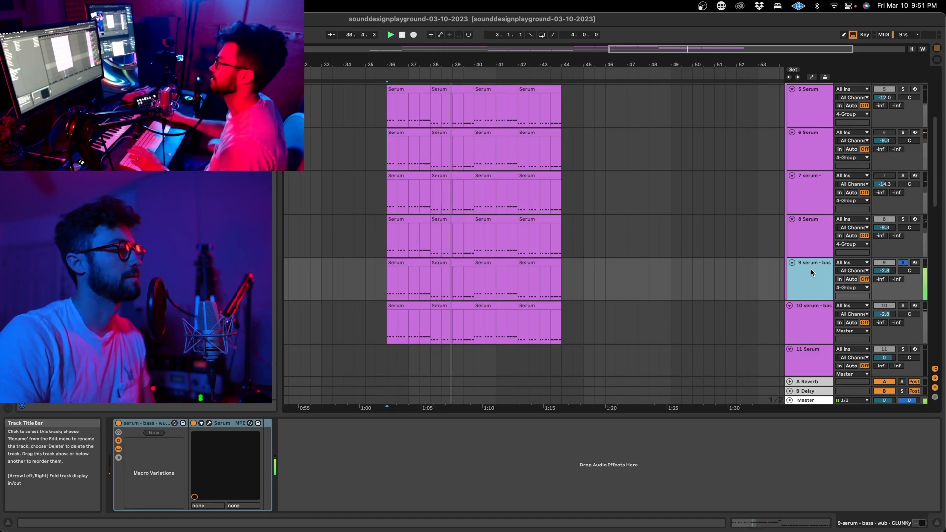
pyautogui.press('space')
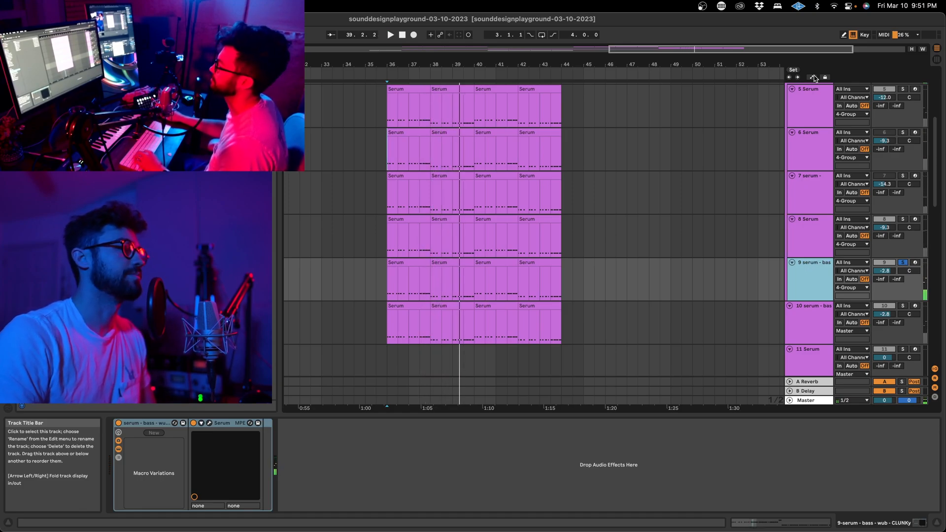
# - Solo the track 10 Serum bass instead of track 9 and audition it from bar 36
pyautogui.scroll(-2, 801, 265)
pyautogui.click(903, 289)
pyautogui.click(804, 304)
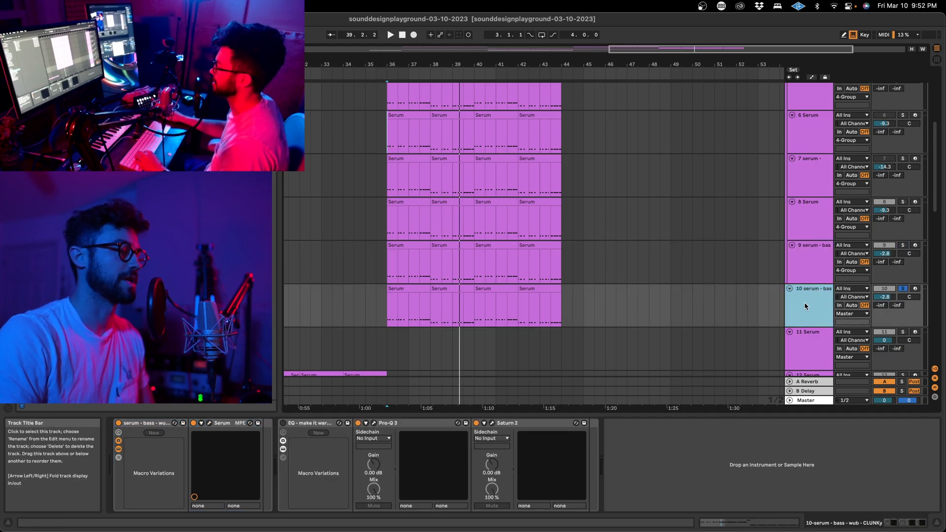
pyautogui.press('space')
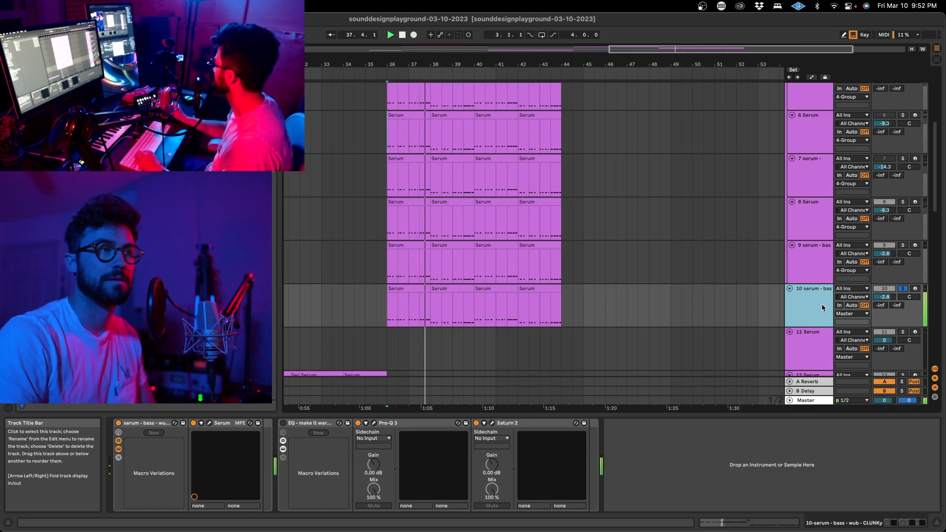
pyautogui.press('space')
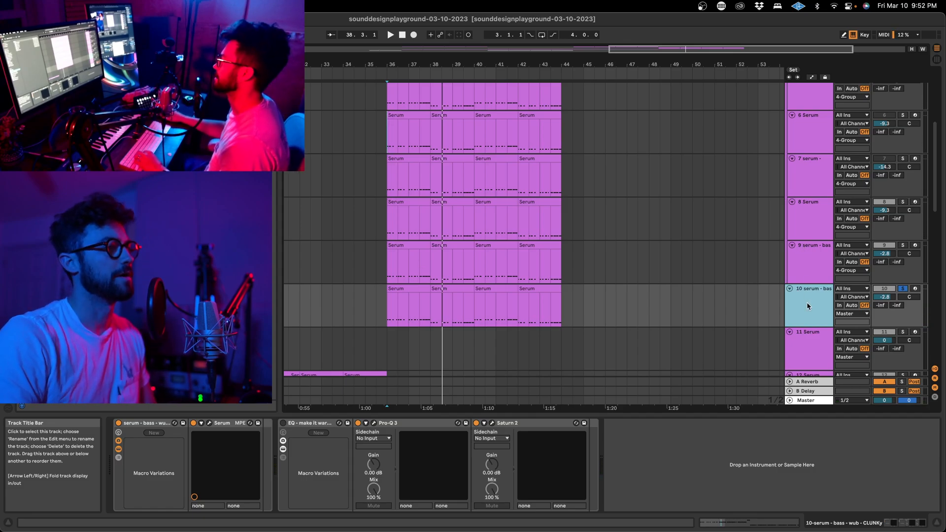
# - Open the Serum instrument on track 10 and inspect the modulation destinations assigned to LFO 1
pyautogui.click(209, 422)
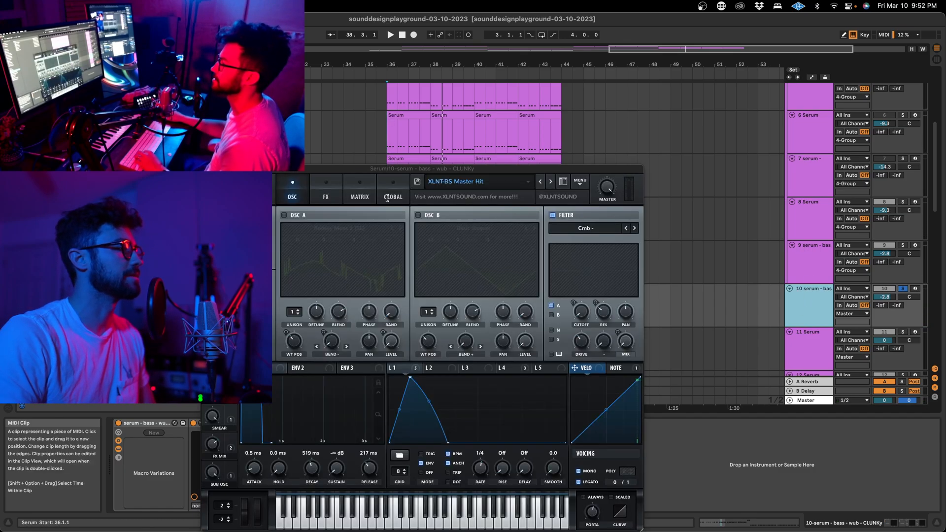
pyautogui.moveTo(421, 170); pyautogui.dragTo(405, 157)
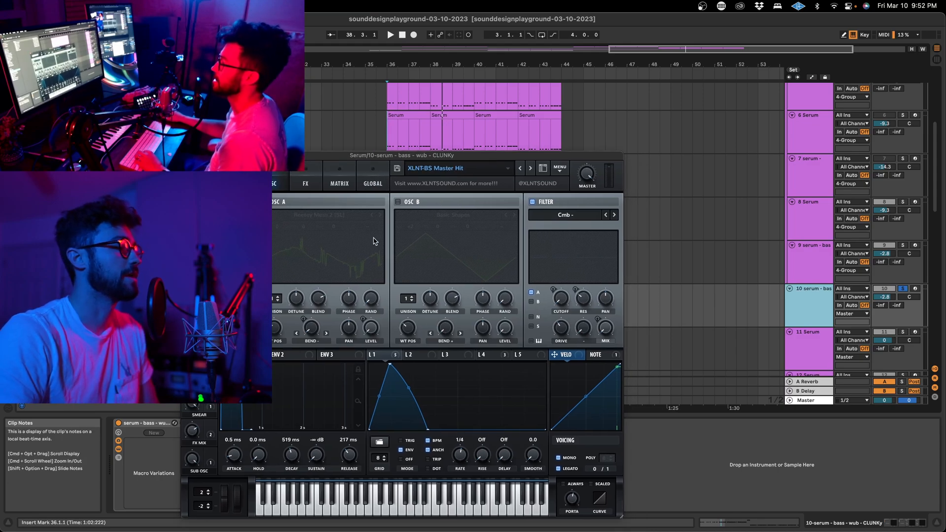
pyautogui.moveTo(499, 157); pyautogui.dragTo(469, 150)
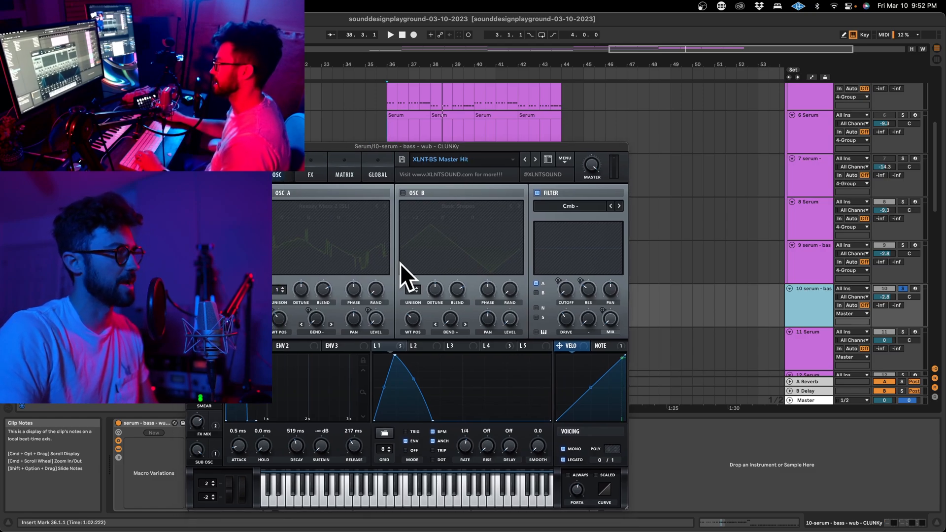
pyautogui.click(312, 165)
pyautogui.click(282, 170)
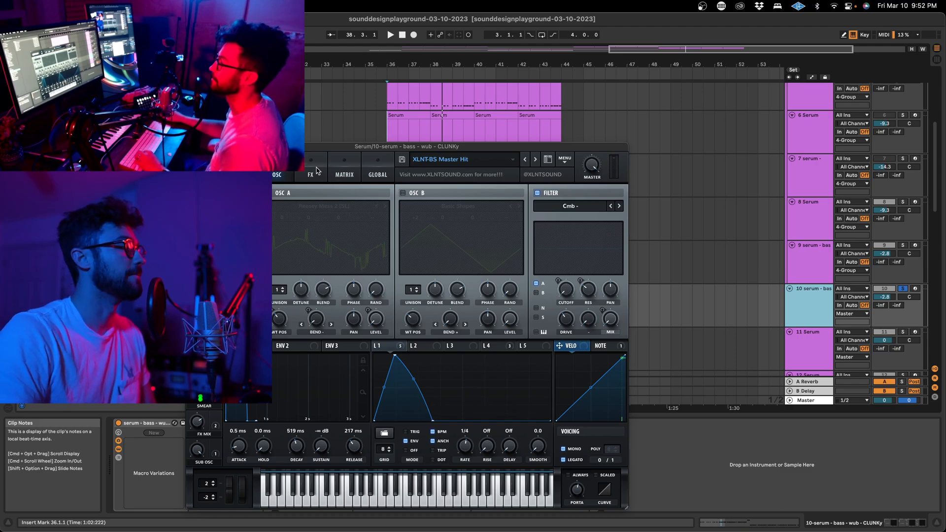
pyautogui.click(398, 346)
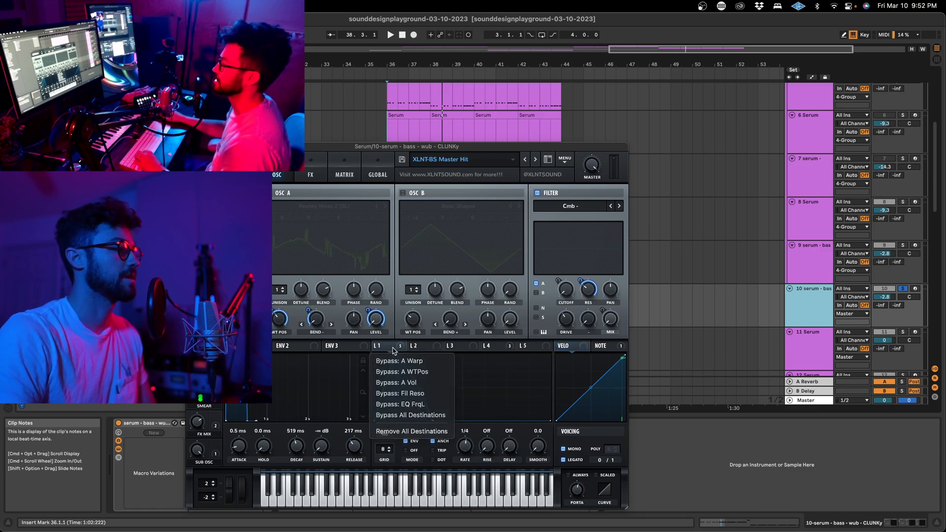
pyautogui.click(398, 348)
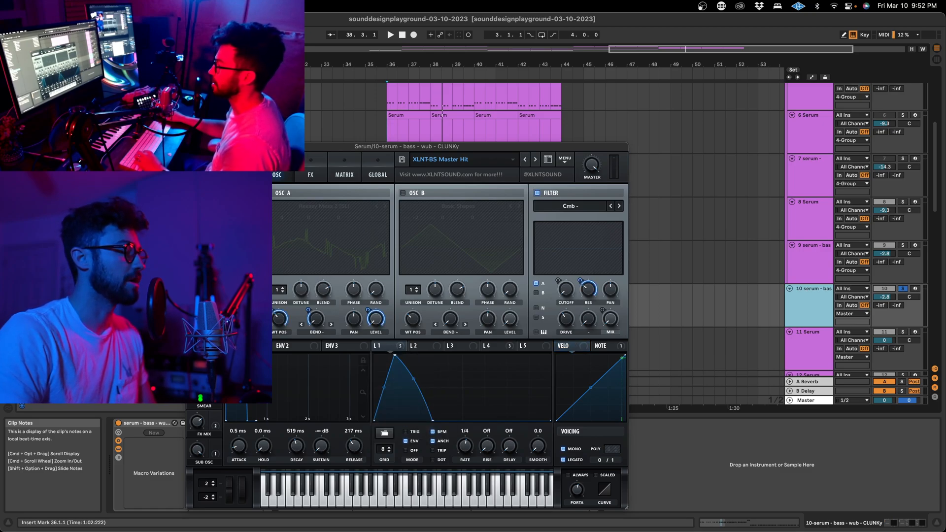
# - In Serum's modulation matrix, lower the Mast.Tun amount to roughly a third of full and audition the bass
pyautogui.click(346, 171)
pyautogui.scroll(-2, 374, 274)
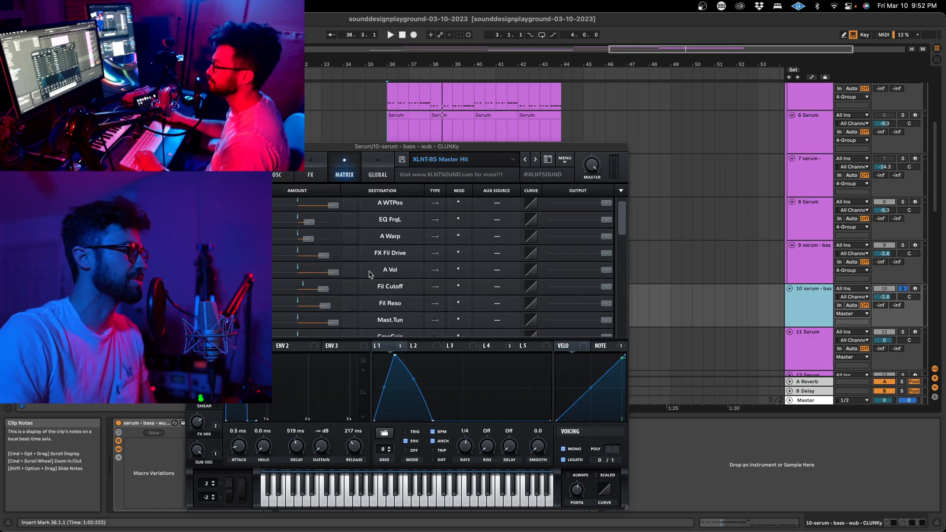
pyautogui.scroll(-1, 337, 308)
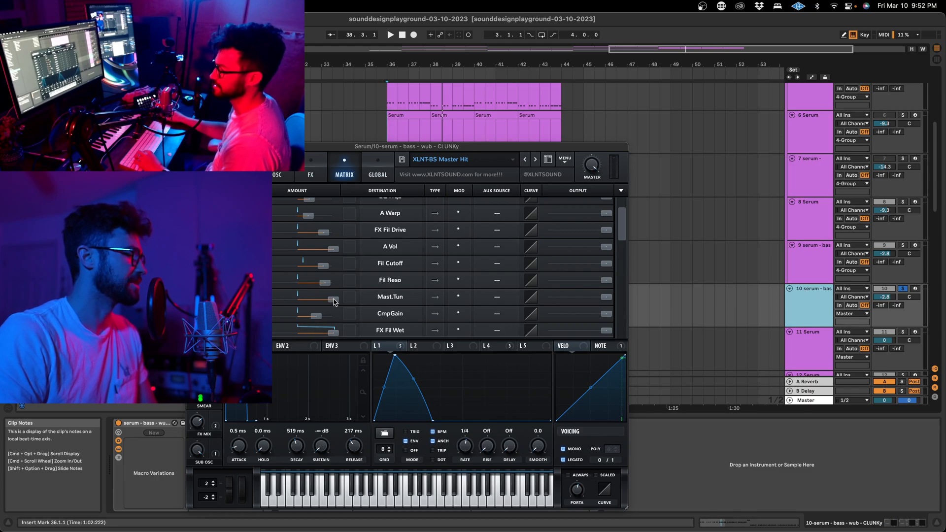
pyautogui.moveTo(334, 302); pyautogui.dragTo(367, 306)
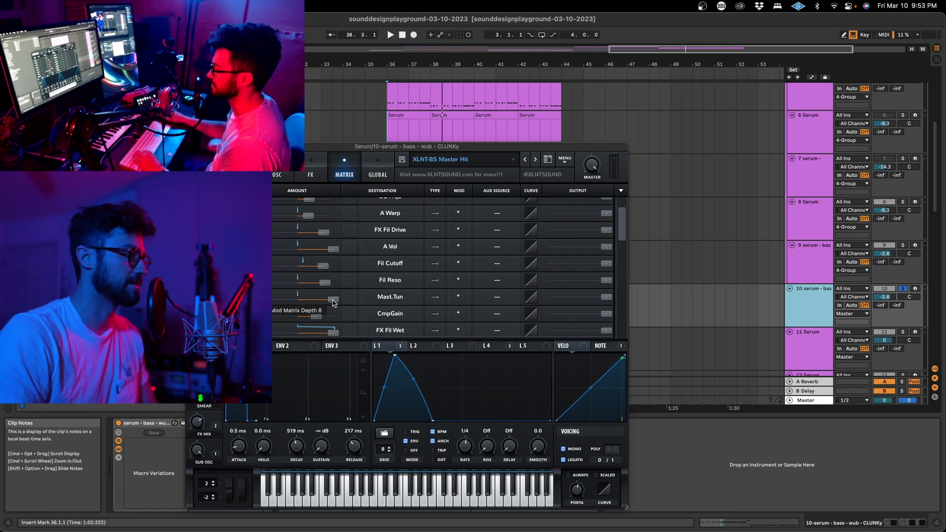
pyautogui.press('space')
pyautogui.moveTo(334, 301); pyautogui.dragTo(305, 305)
pyautogui.press('space')
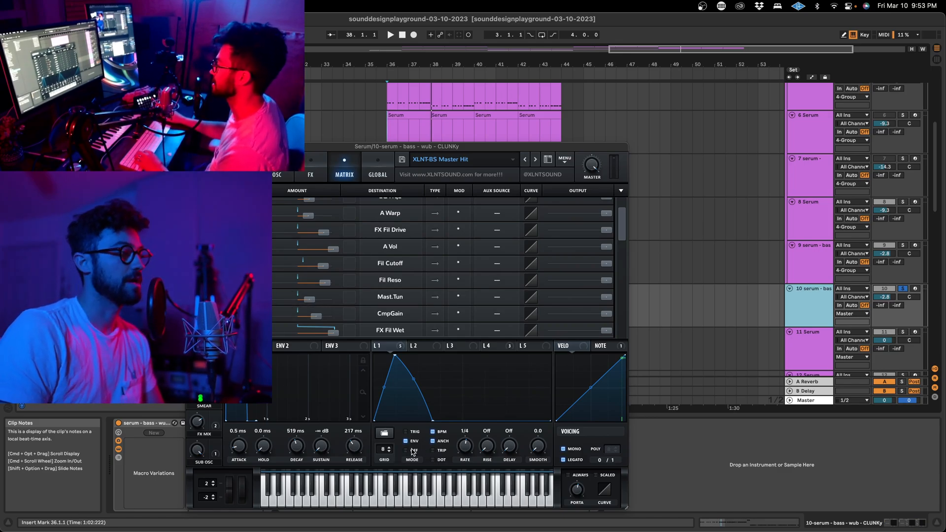
# - Bring the Mast.Tun modulation amount down to zero while auditioning the bass
pyautogui.press('space')
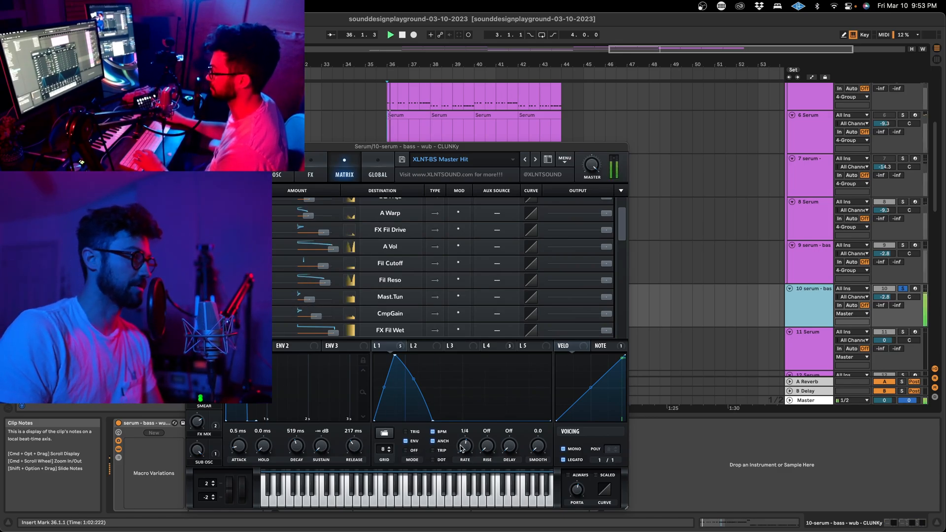
pyautogui.moveTo(314, 299)
pyautogui.mouseDown()
pyautogui.moveTo(341, 299)
pyautogui.moveTo(298, 302)
pyautogui.mouseUp()
pyautogui.press('space')
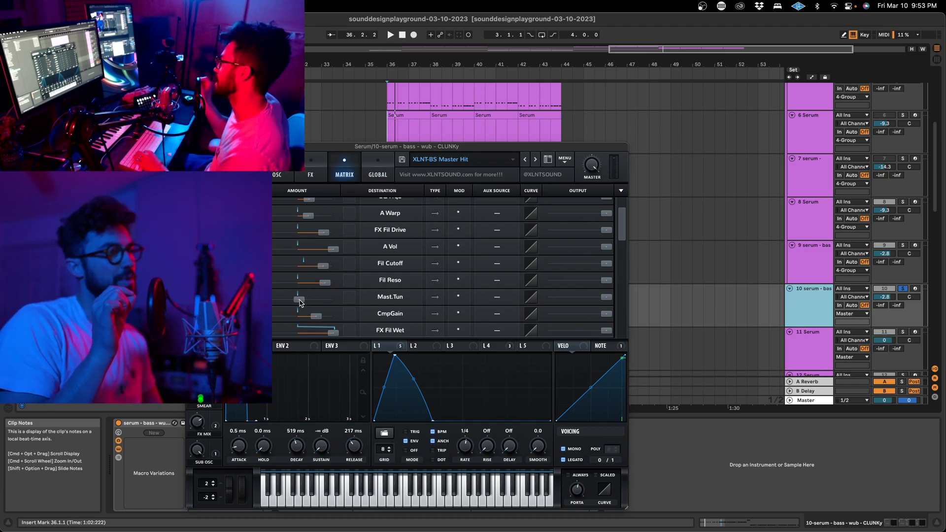
# - Set the Mast.Tun modulation amount to 35 and play the bass from bar 36
pyautogui.moveTo(300, 302); pyautogui.dragTo(316, 303)
pyautogui.press('space')
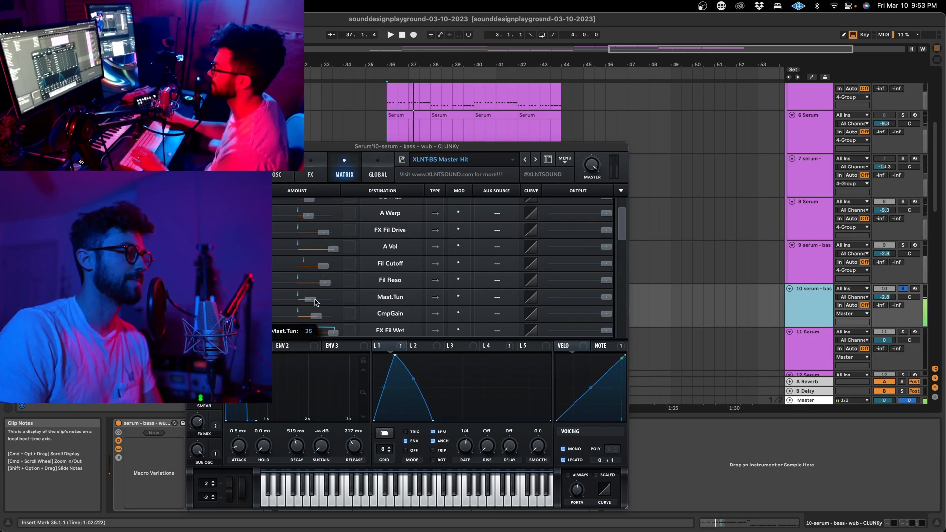
pyautogui.press('space')
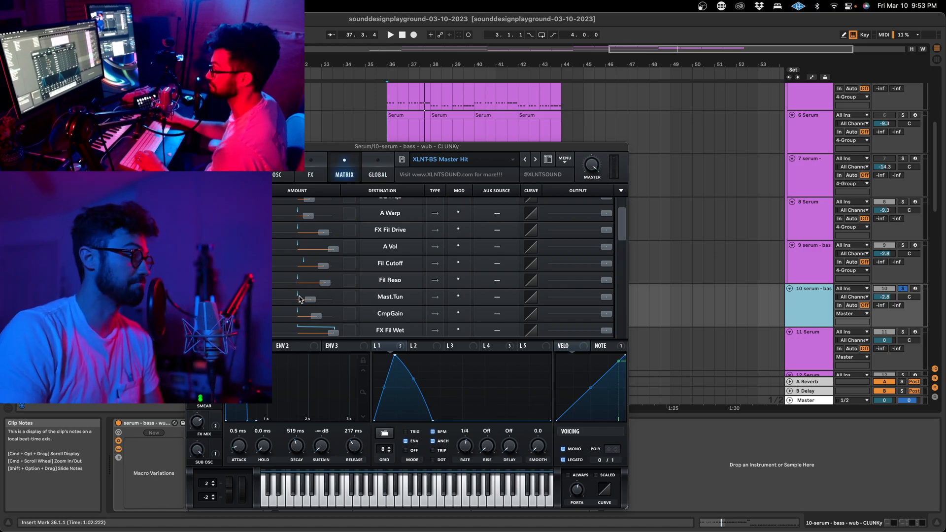
# - Set the Mast.Tun modulation amount to its maximum and audition the track 10 bass
pyautogui.moveTo(315, 300); pyautogui.dragTo(348, 303)
pyautogui.press('space')
pyautogui.moveTo(443, 150); pyautogui.dragTo(422, 143)
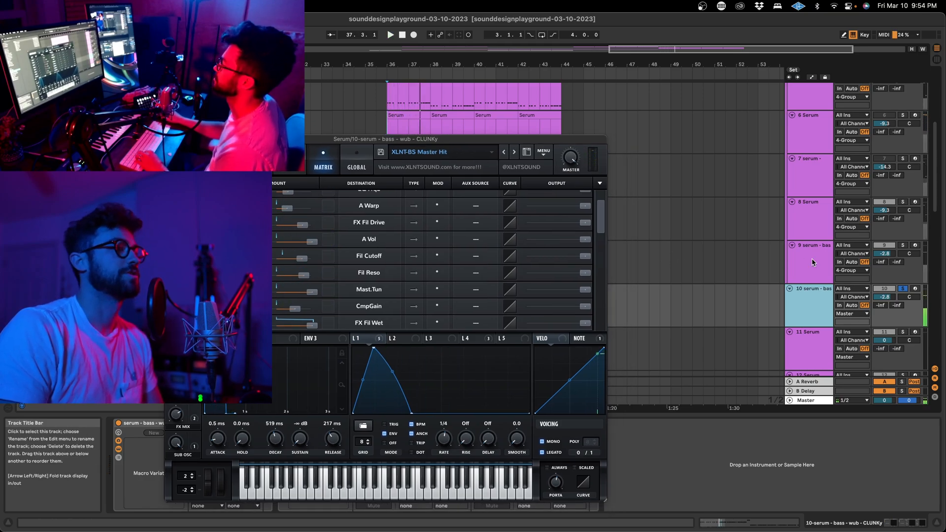
pyautogui.click(803, 291)
pyautogui.press('space')
# - Hide the open Serum window and display the device chain of the 4 Group track
pyautogui.click(804, 303)
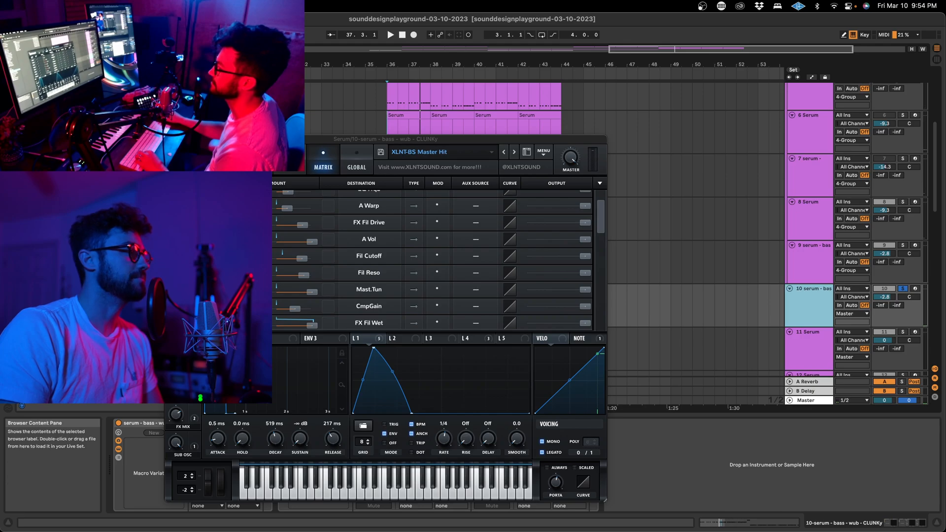
pyautogui.press('super+alt+p')
pyautogui.click(810, 257)
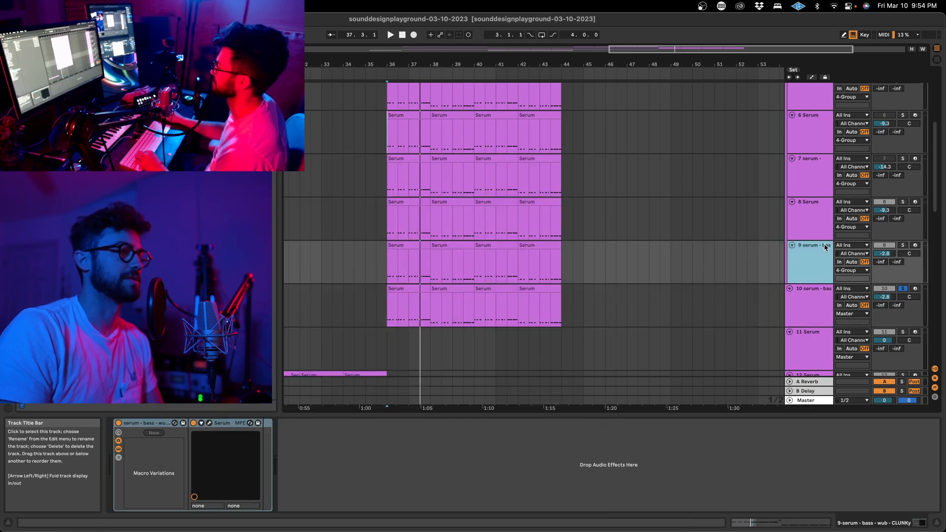
pyautogui.scroll(5, 815, 260)
pyautogui.click(807, 179)
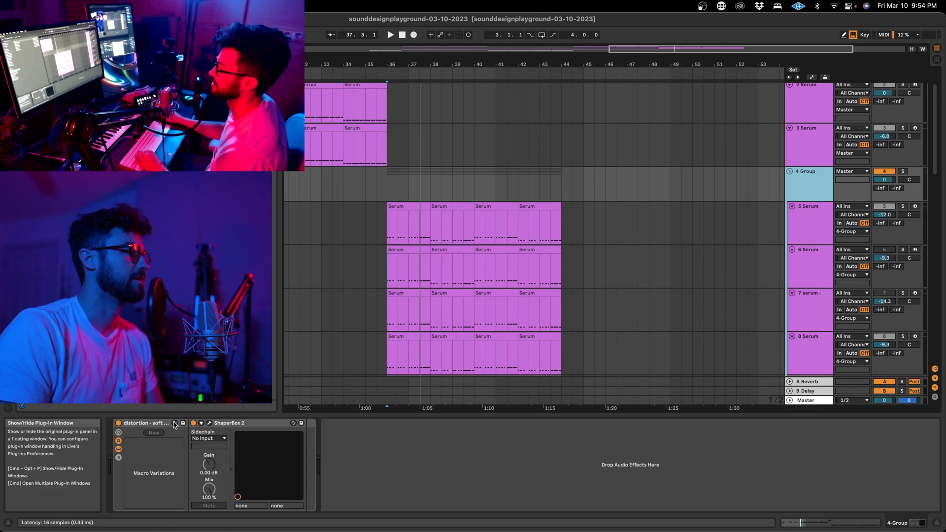
pyautogui.scroll(-2, 811, 183)
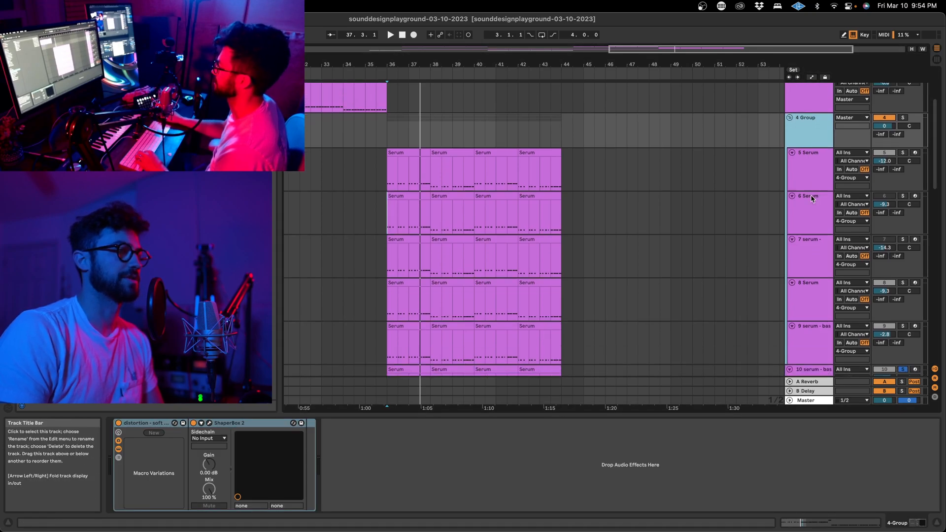
# - Switch the solo back to the track 9 bass and audition it without track 10
pyautogui.scroll(-3, 811, 196)
pyautogui.click(903, 256)
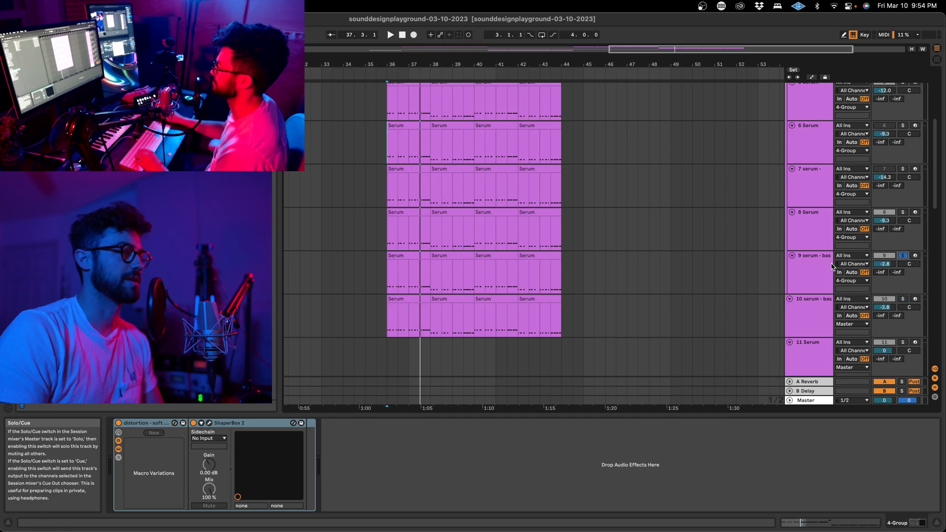
pyautogui.click(817, 269)
pyautogui.press('space')
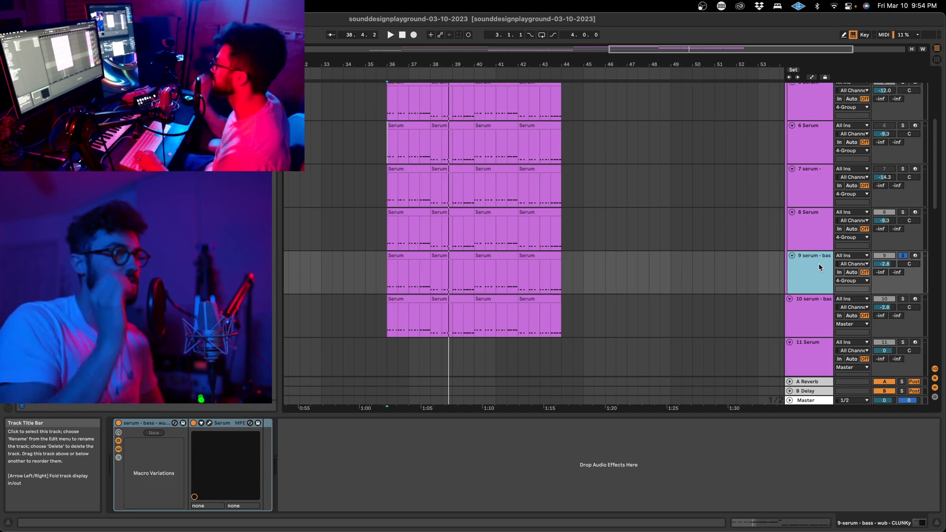
# - Solo tracks 9 and 10 together and audition both bass layers from bar 36
pyautogui.click(823, 220)
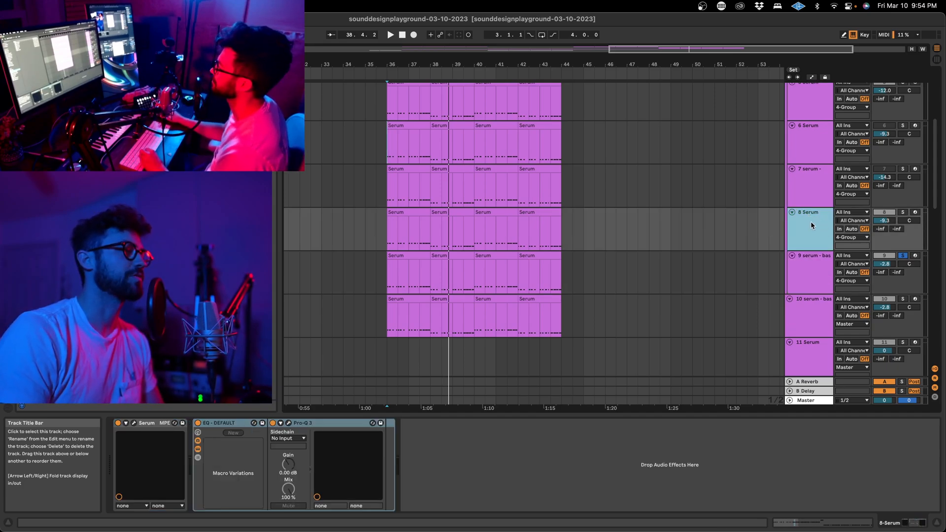
pyautogui.click(811, 255)
pyautogui.press('space')
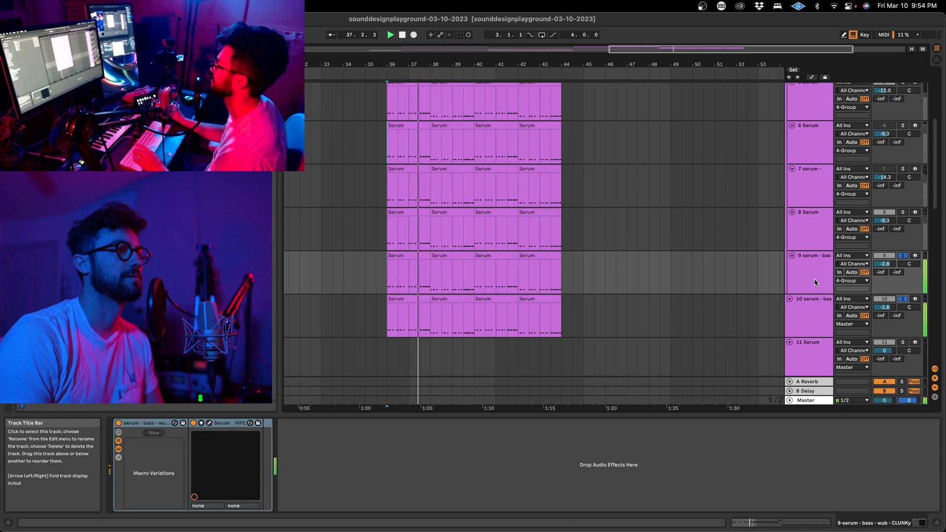
# - Open the Serum instrument of the 8 Serum track and reposition its window so the synth controls are accessible
pyautogui.click(809, 215)
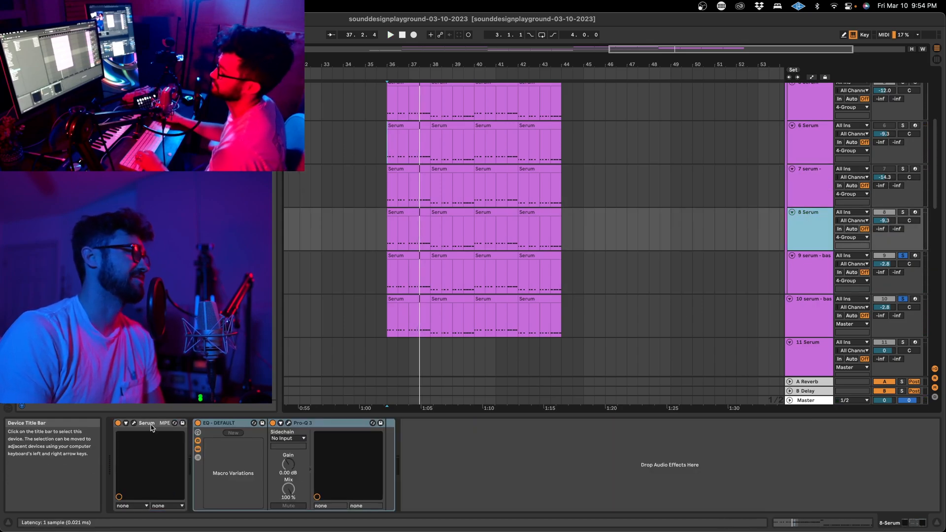
pyautogui.click(133, 423)
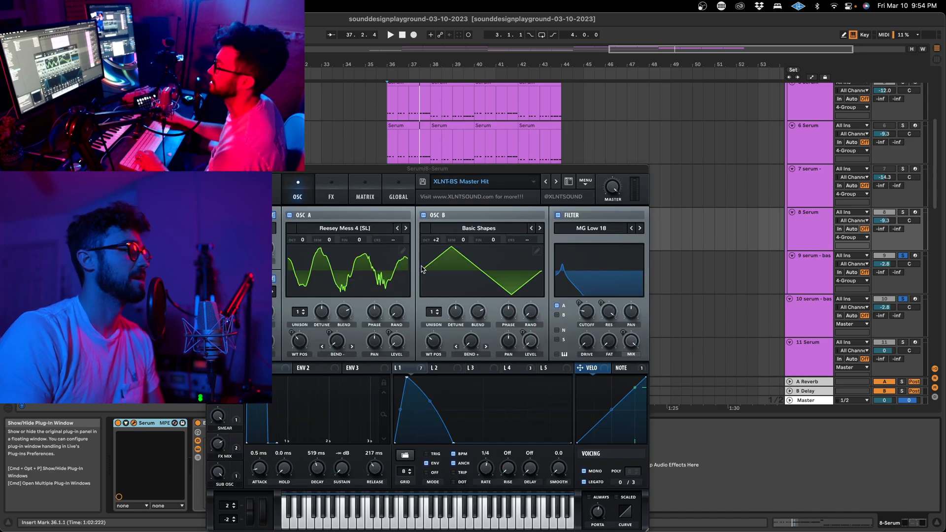
pyautogui.moveTo(441, 169); pyautogui.dragTo(413, 169)
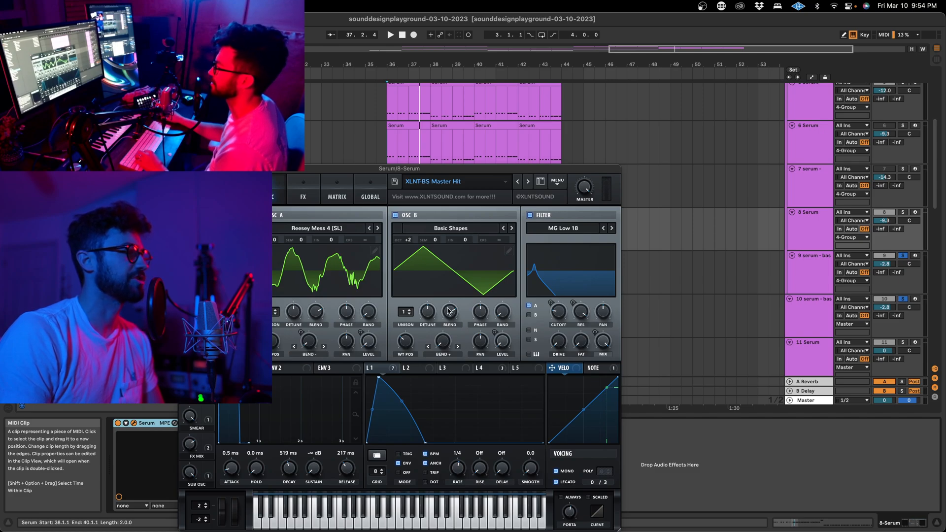
pyautogui.moveTo(407, 173); pyautogui.dragTo(392, 173)
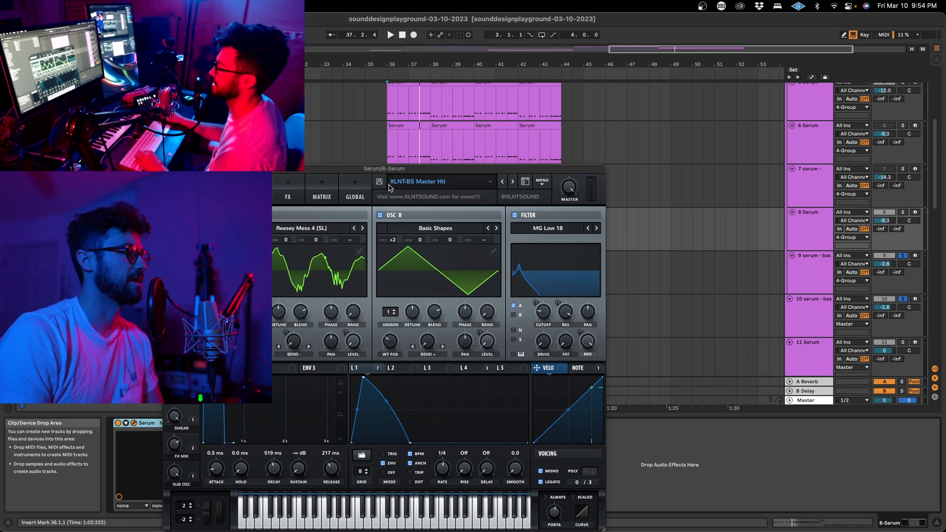
pyautogui.moveTo(403, 172); pyautogui.dragTo(392, 166)
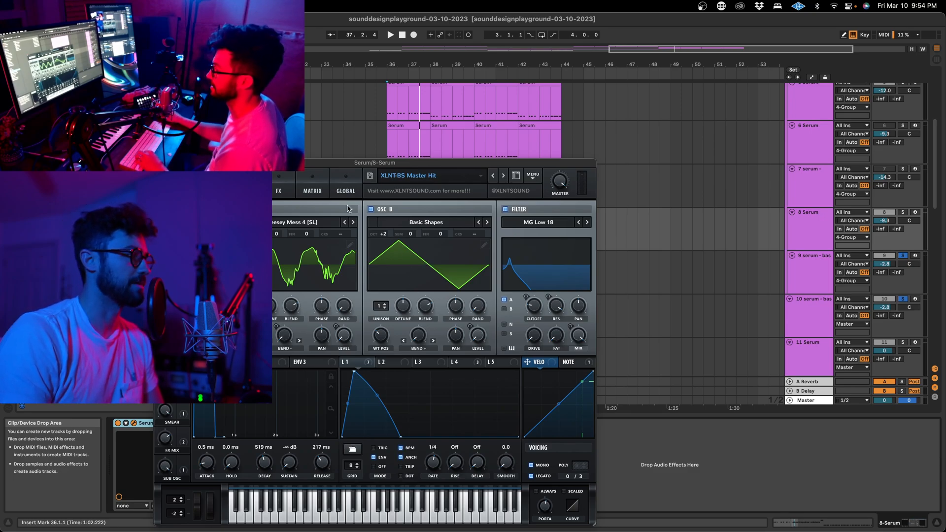
pyautogui.moveTo(361, 165); pyautogui.dragTo(360, 163)
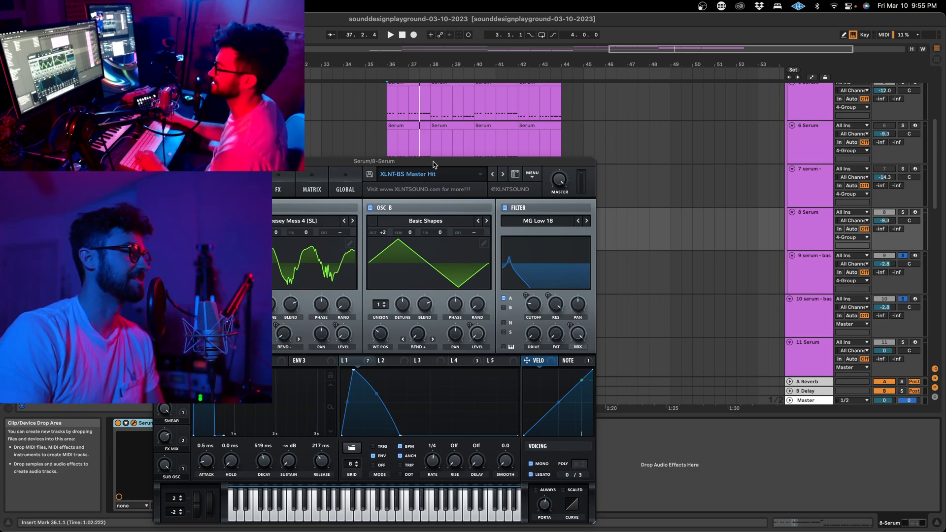
pyautogui.moveTo(432, 164); pyautogui.dragTo(434, 148)
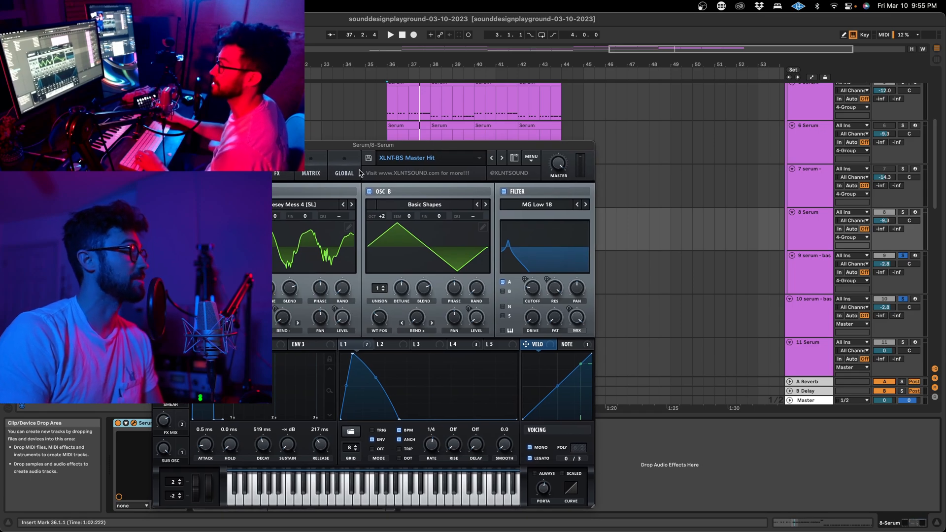
# - Solo the 8 Serum track and audition its layer twice from bar 36
pyautogui.click(902, 211)
pyautogui.click(826, 229)
pyautogui.click(392, 130)
pyautogui.press('space')
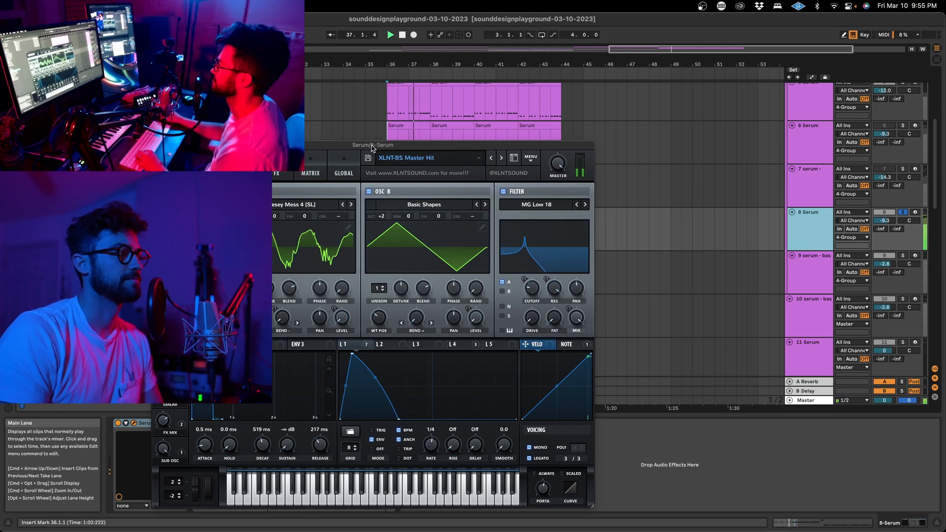
pyautogui.press('space')
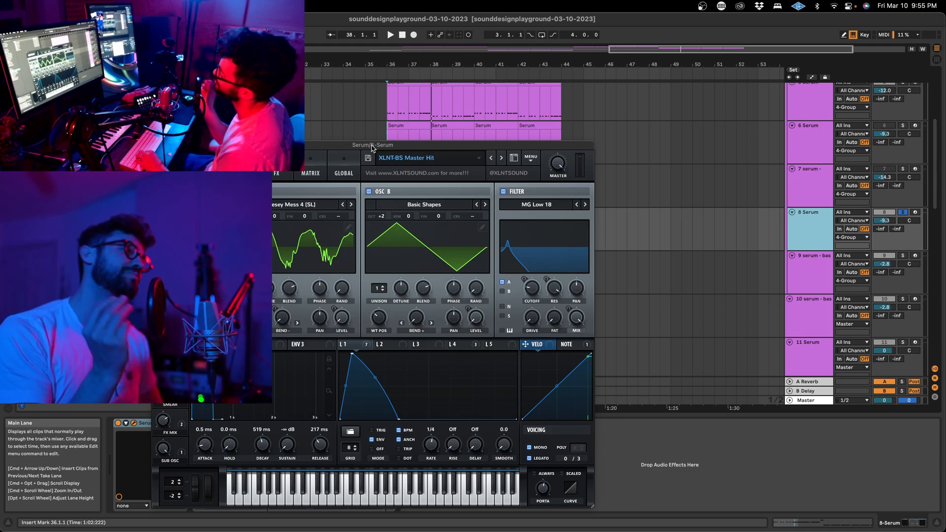
pyautogui.press('space')
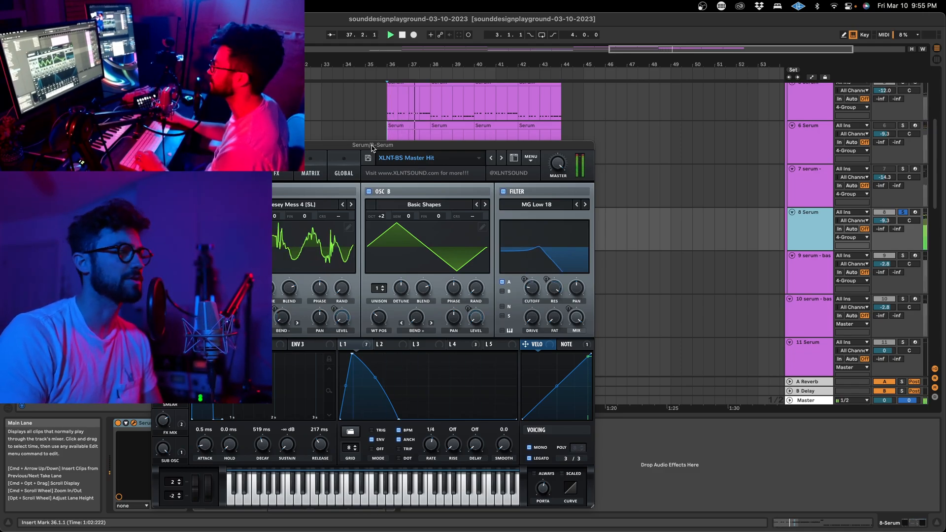
pyautogui.press('space')
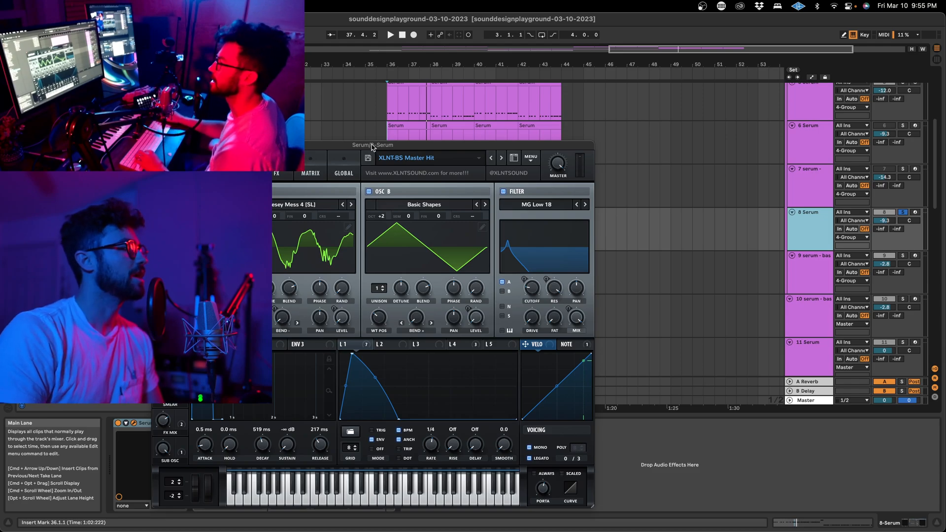
# - Lower the Mast.Tun modulation amount in the track 8 Serum's matrix and audition the layer without the pitch movement
pyautogui.click(312, 170)
pyautogui.scroll(-3, 340, 271)
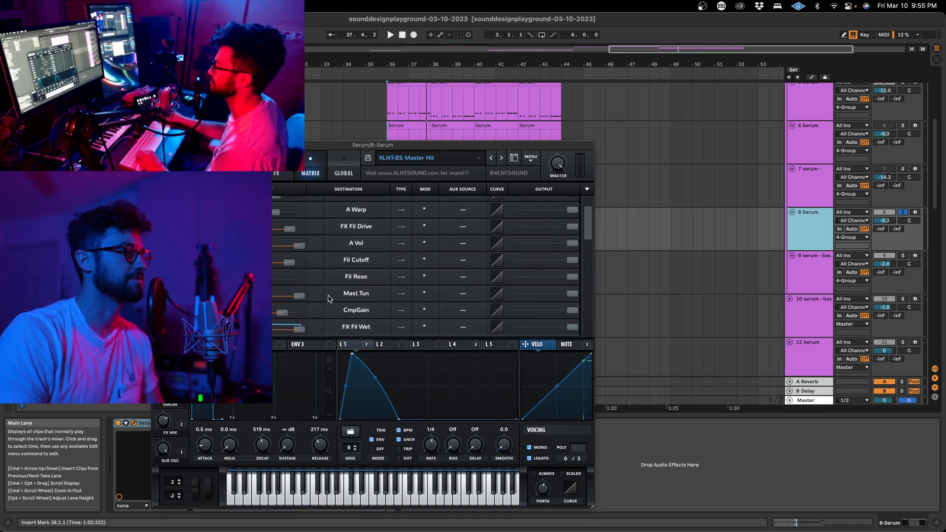
pyautogui.moveTo(302, 298); pyautogui.dragTo(272, 299)
pyautogui.press('space')
pyautogui.moveTo(296, 328)
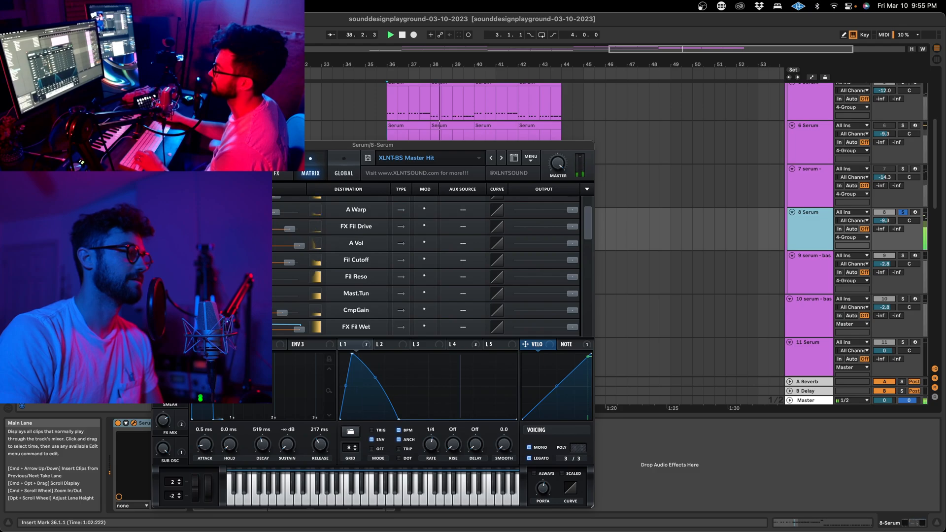
pyautogui.press('space')
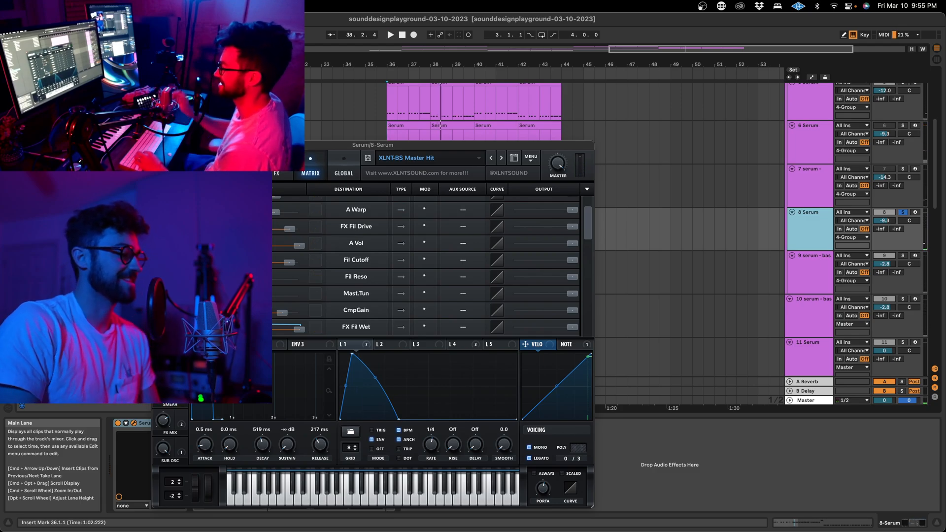
# - Restore the Mast.Tun modulation amount on track 8 and audition the layer again, then close its Serum window
pyautogui.press('space')
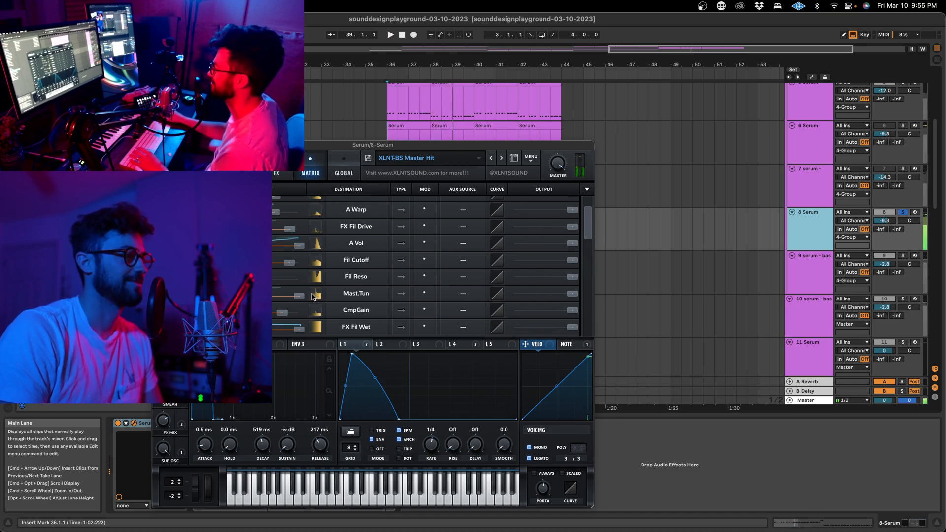
pyautogui.press('space')
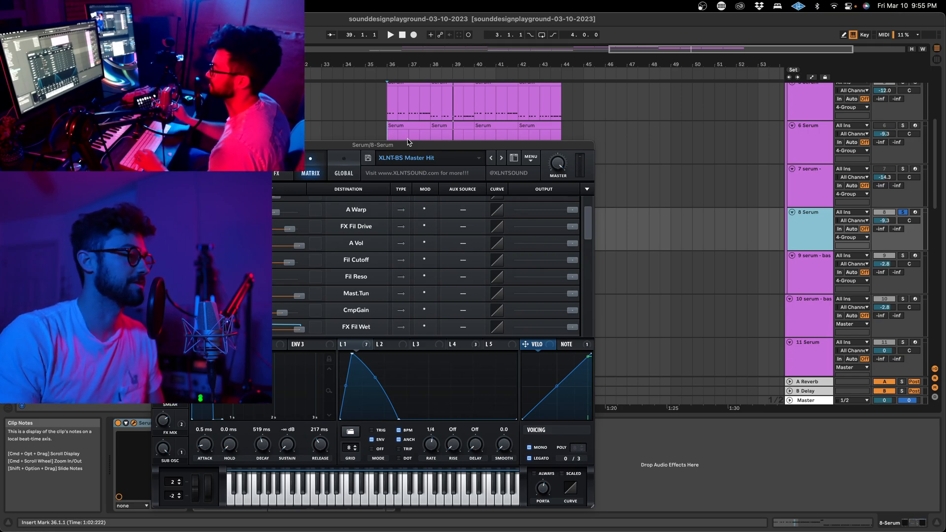
pyautogui.moveTo(394, 147); pyautogui.dragTo(394, 146)
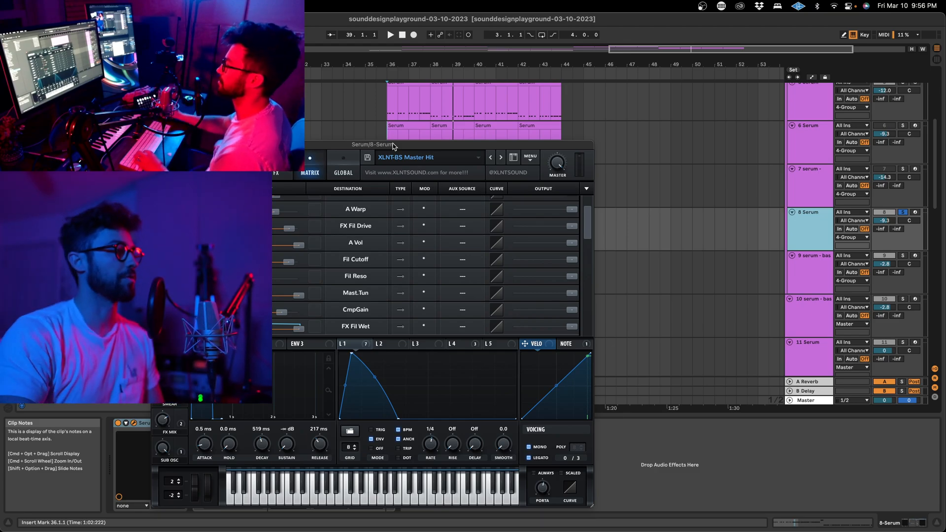
pyautogui.moveTo(394, 146); pyautogui.dragTo(397, 136)
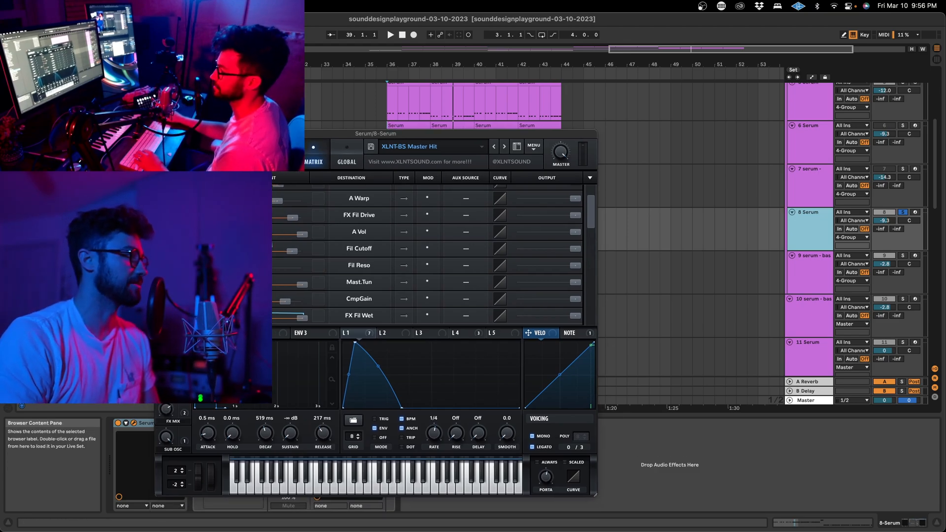
pyautogui.click(162, 133)
# - Solo the 5 Serum track inside the 4 Group and audition its layer from bar 36
pyautogui.click(388, 152)
pyautogui.hscroll(1, 388, 152)
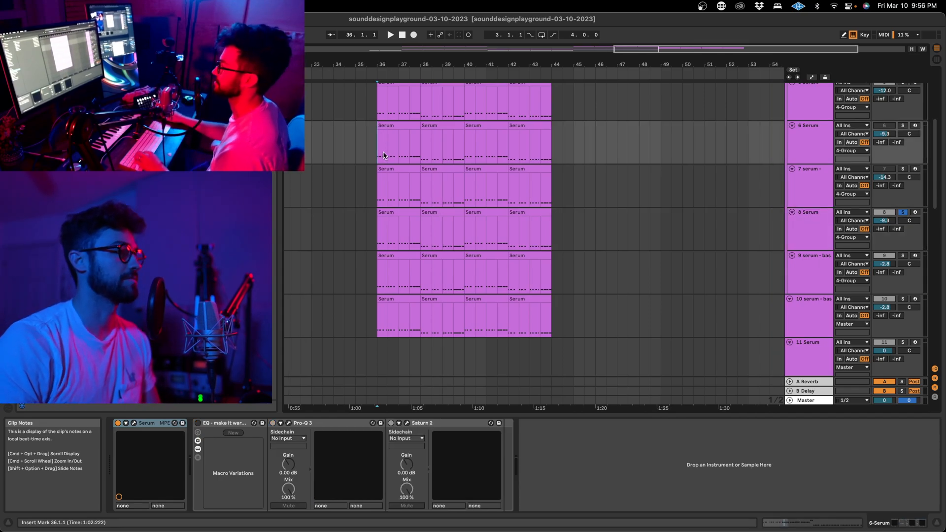
pyautogui.hscroll(1, 382, 151)
pyautogui.scroll(-2, 372, 151)
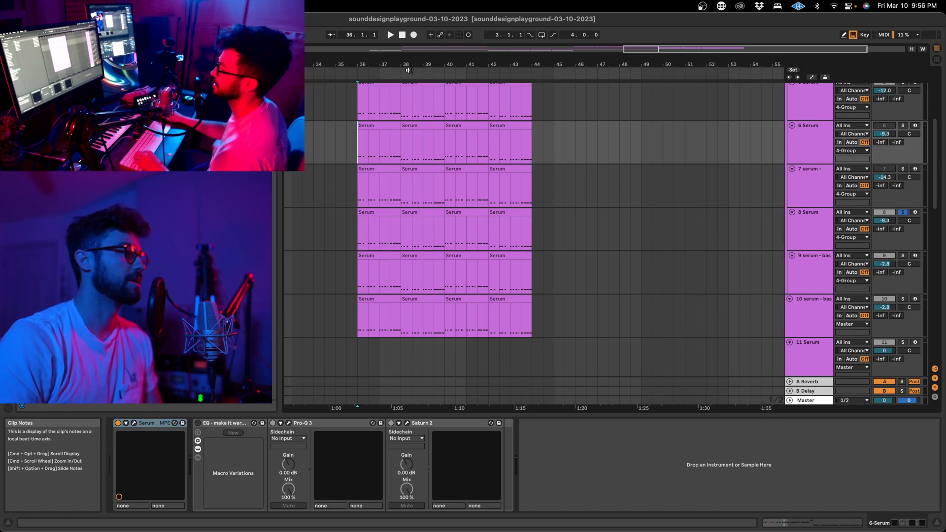
pyautogui.press('Left')
pyautogui.scroll(3, 370, 160)
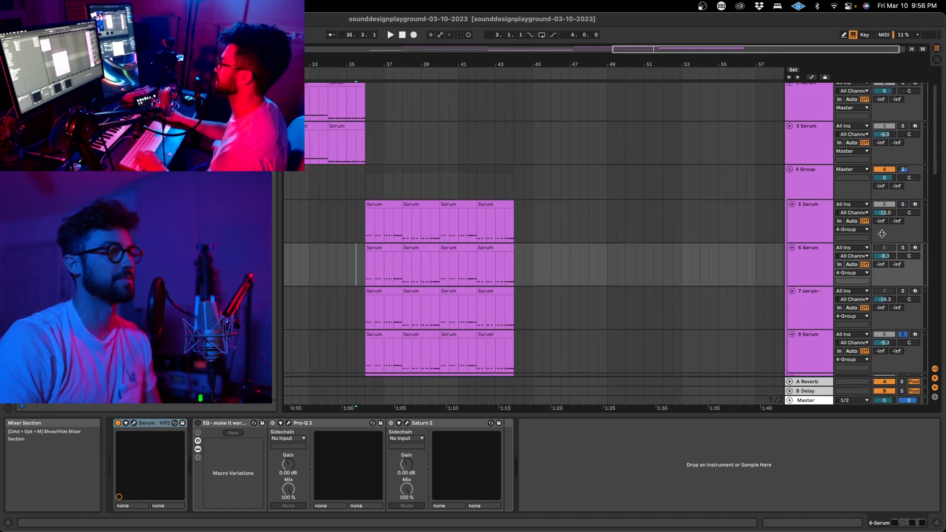
pyautogui.click(808, 182)
pyautogui.click(902, 204)
pyautogui.click(819, 224)
pyautogui.press('space')
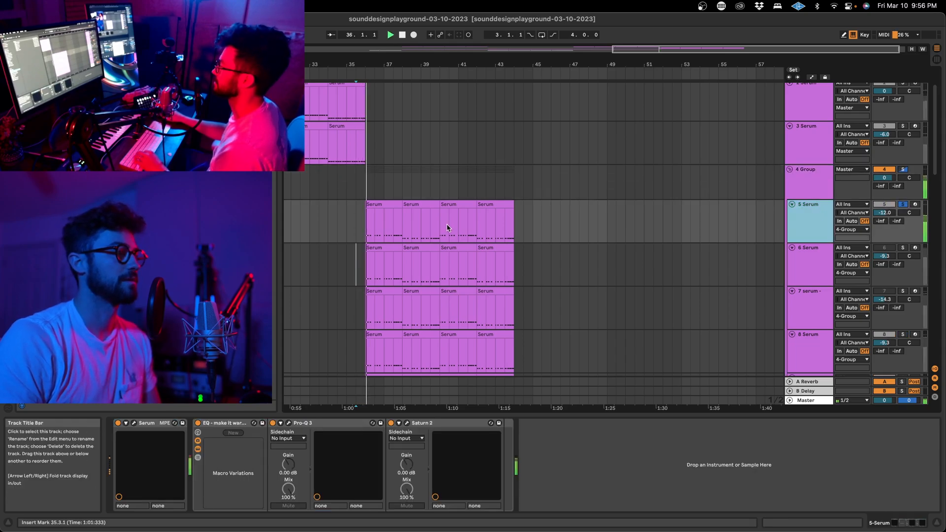
# - Select all four Serum clips on track 5, from bar 36 to bar 44, during playback
pyautogui.click(387, 204)
pyautogui.keyDown('shift'); pyautogui.click(485, 204); pyautogui.keyUp('shift')
pyautogui.click(820, 221)
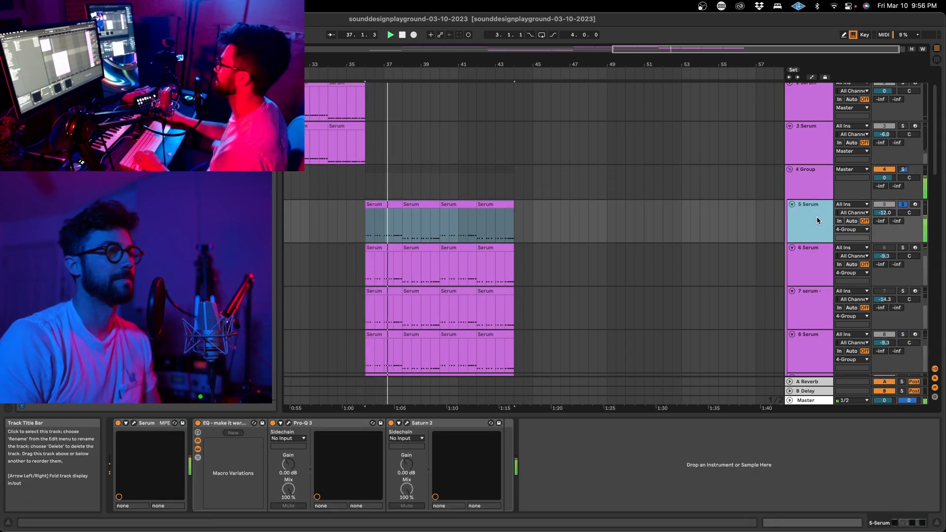
# - Solo the whole 4 Group instead of track 5 and inspect its ShaperBox 2 distortion settings
pyautogui.click(822, 189)
pyautogui.click(816, 212)
pyautogui.click(815, 176)
pyautogui.click(903, 170)
pyautogui.click(816, 182)
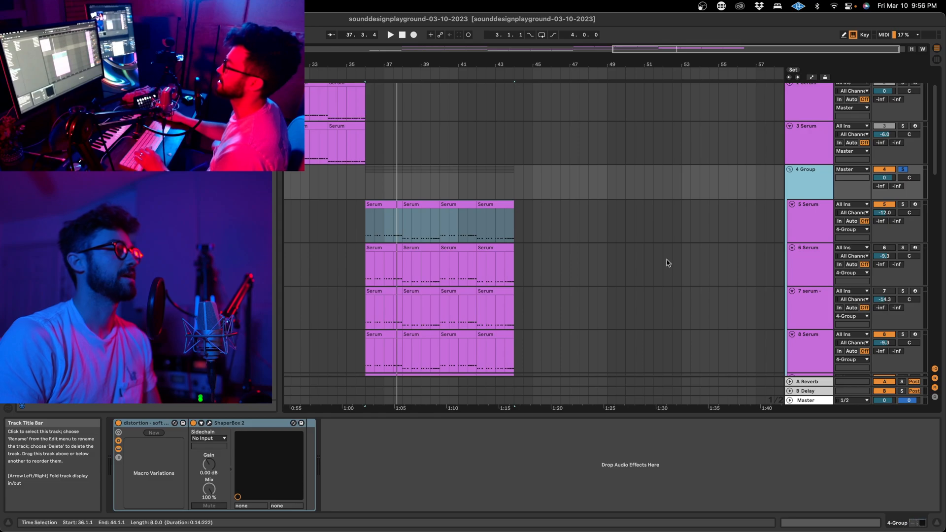
pyautogui.click(209, 422)
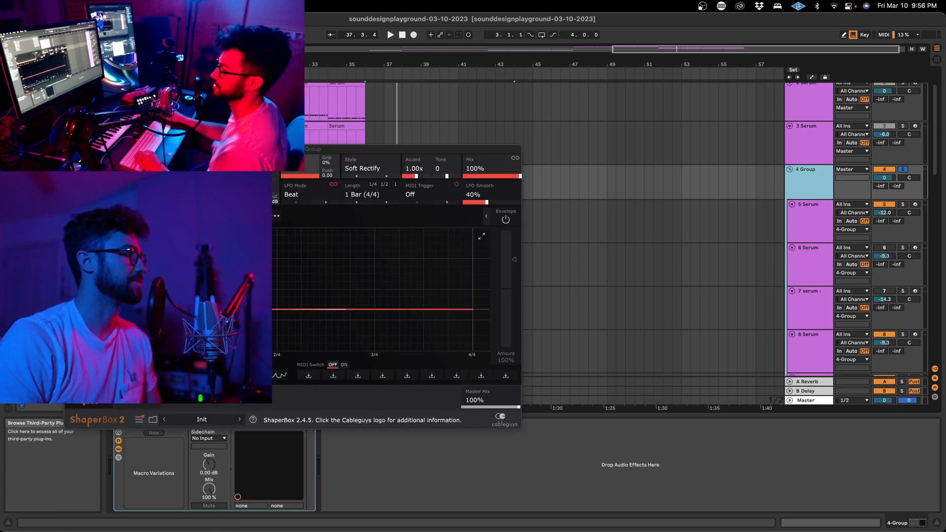
pyautogui.click(70, 149)
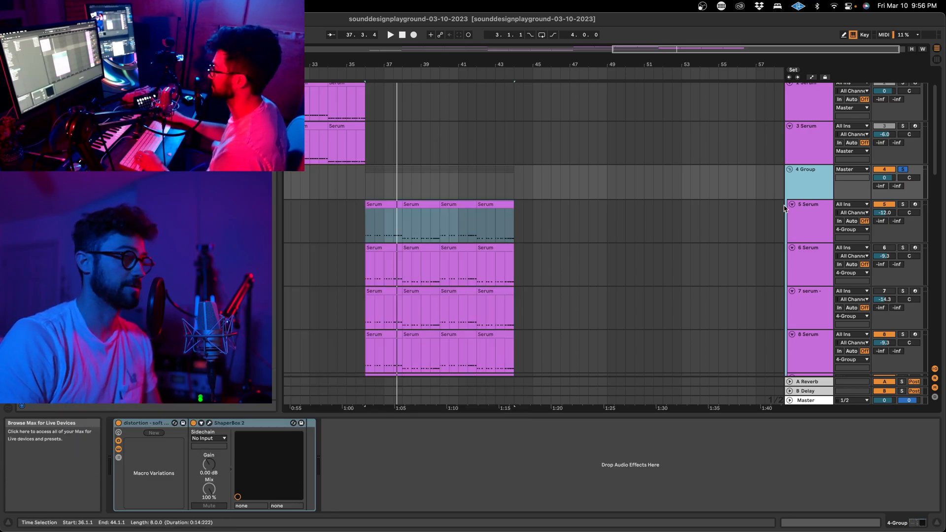
# - Audition the 4 Group from bar 36, switching the 5 Serum layer off and back on to compare
pyautogui.click(362, 188)
pyautogui.click(830, 191)
pyautogui.press('space')
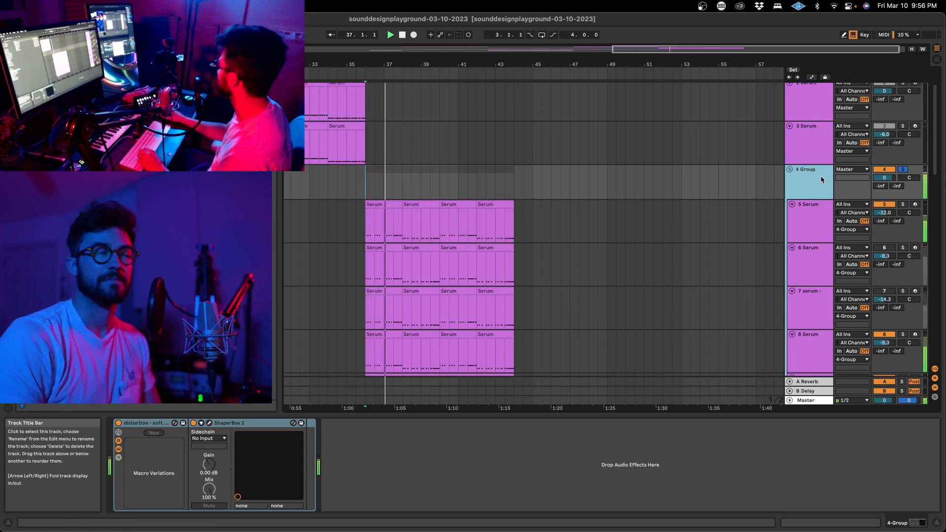
pyautogui.click(809, 221)
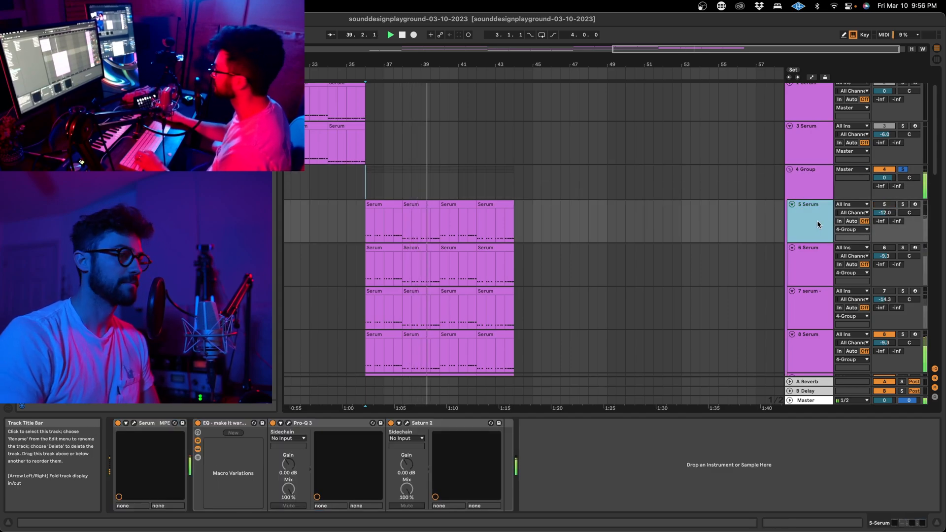
pyautogui.click(883, 205)
pyautogui.click(817, 221)
pyautogui.click(822, 168)
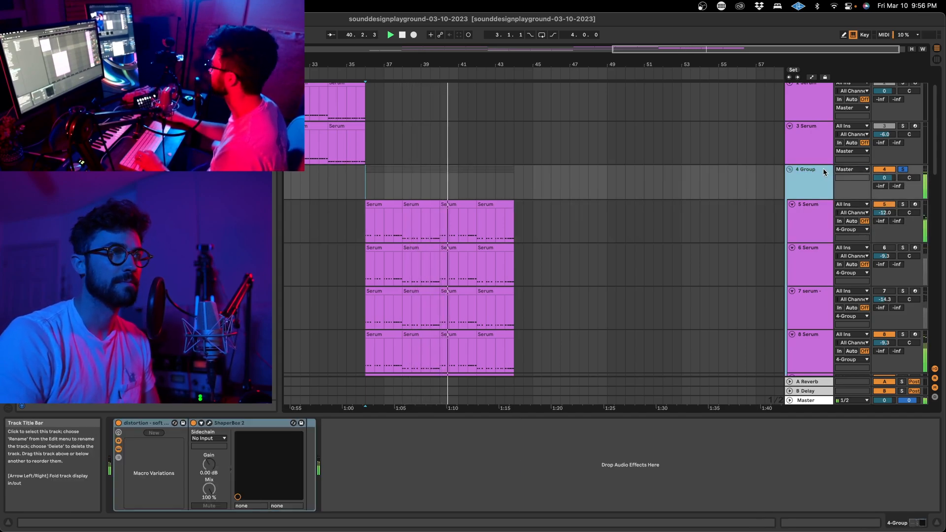
pyautogui.click(367, 183)
pyautogui.moveTo(398, 69); pyautogui.dragTo(391, 127)
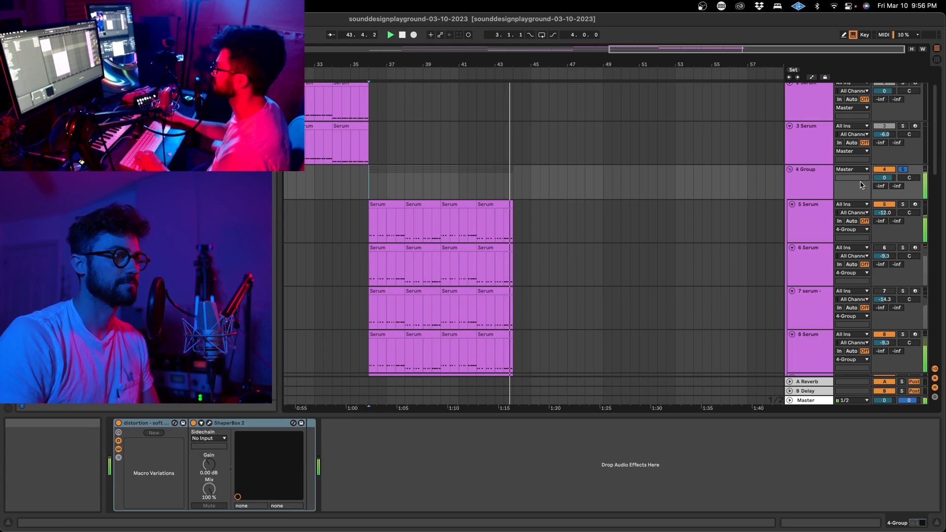
pyautogui.click(810, 174)
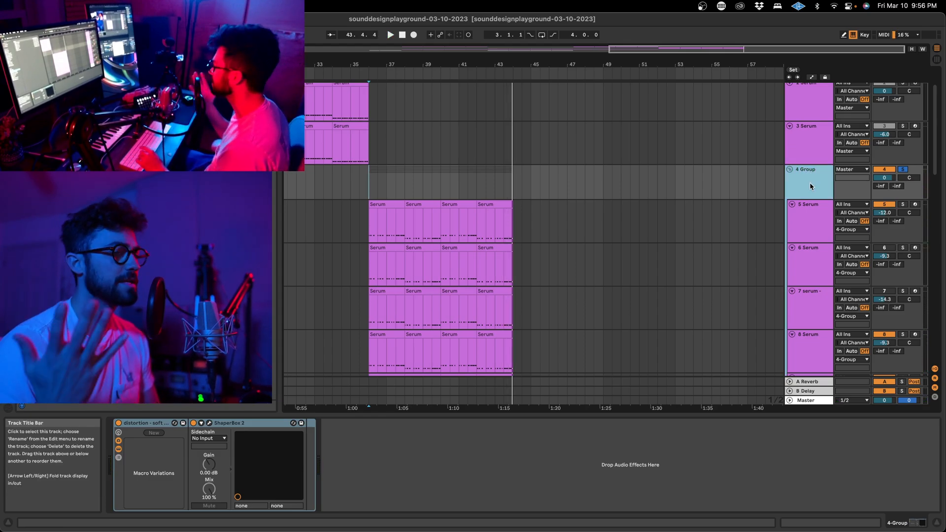
# - Display the device chains of bass tracks 9 and 10 in turn to compare them
pyautogui.scroll(-5, 809, 183)
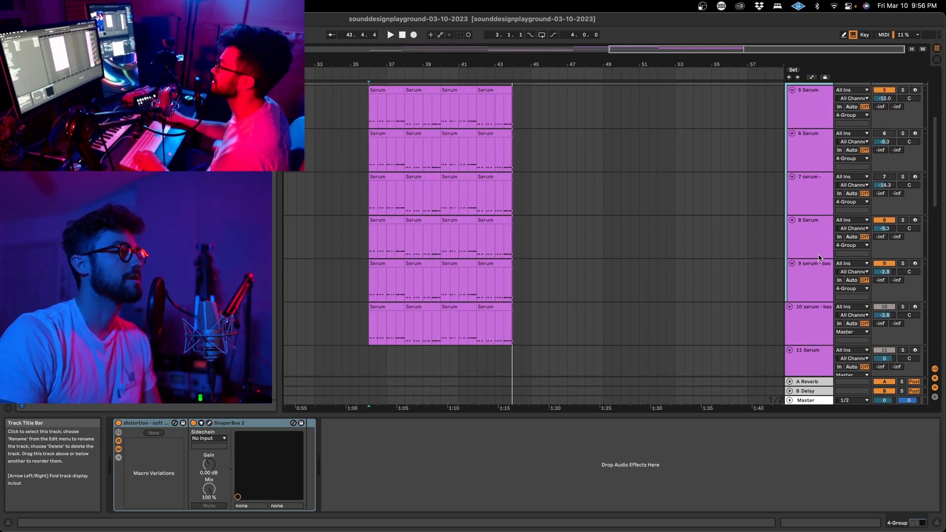
pyautogui.click(812, 279)
pyautogui.click(813, 312)
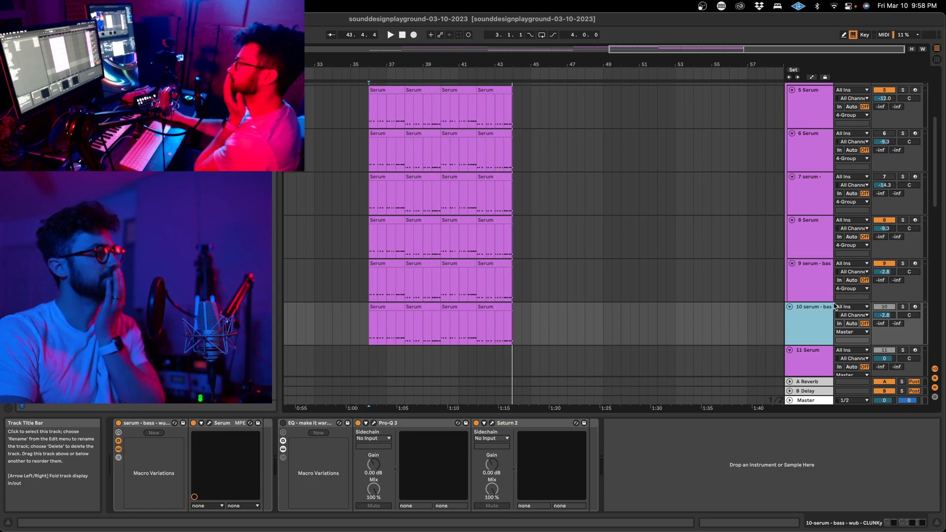
pyautogui.scroll(1, 800, 311)
pyautogui.click(801, 295)
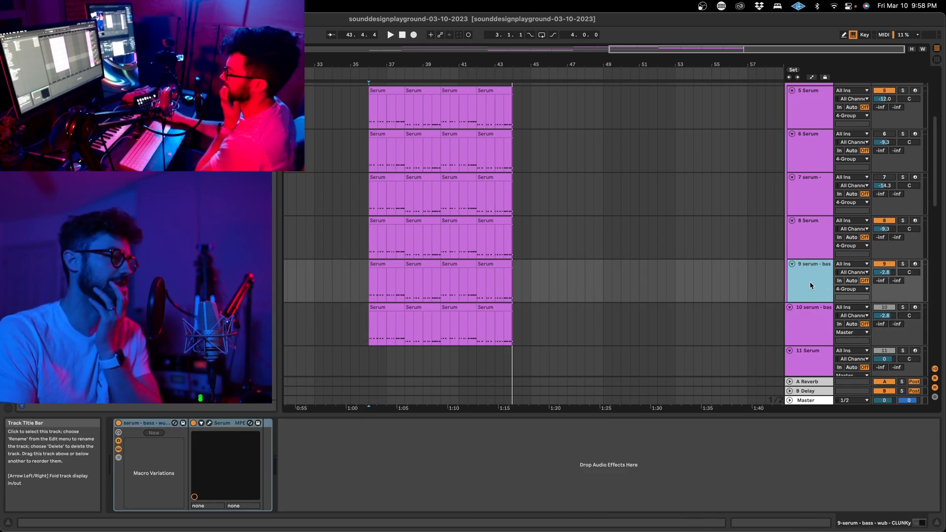
pyautogui.click(811, 306)
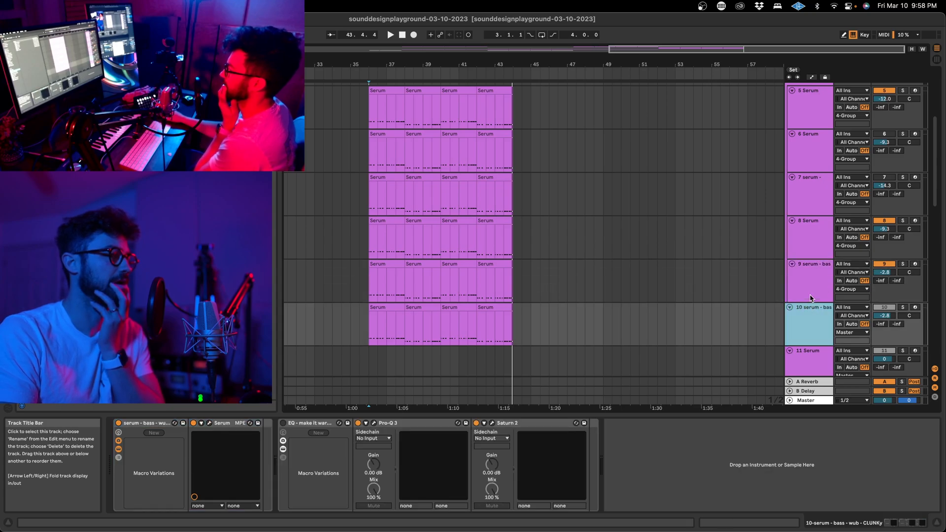
pyautogui.scroll(3, 812, 271)
pyautogui.click(812, 118)
pyautogui.scroll(-1, 808, 164)
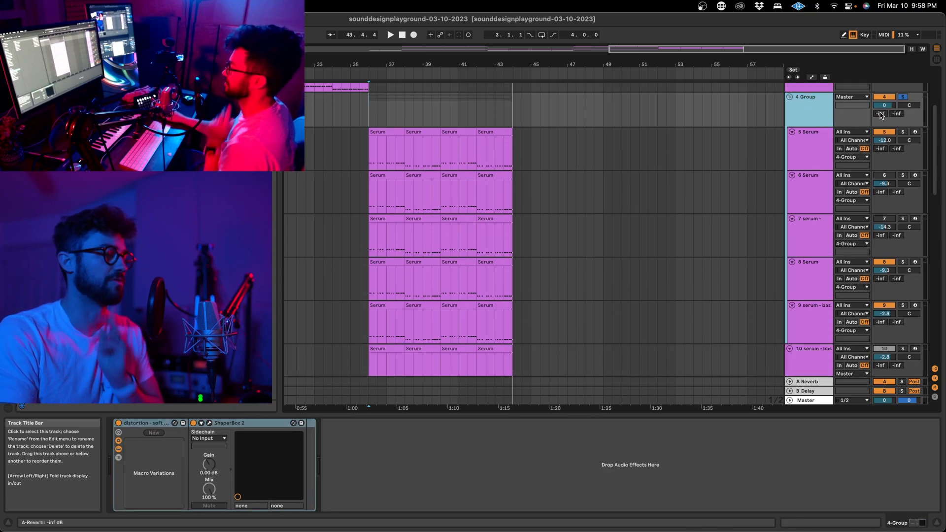
pyautogui.click(903, 97)
pyautogui.click(803, 104)
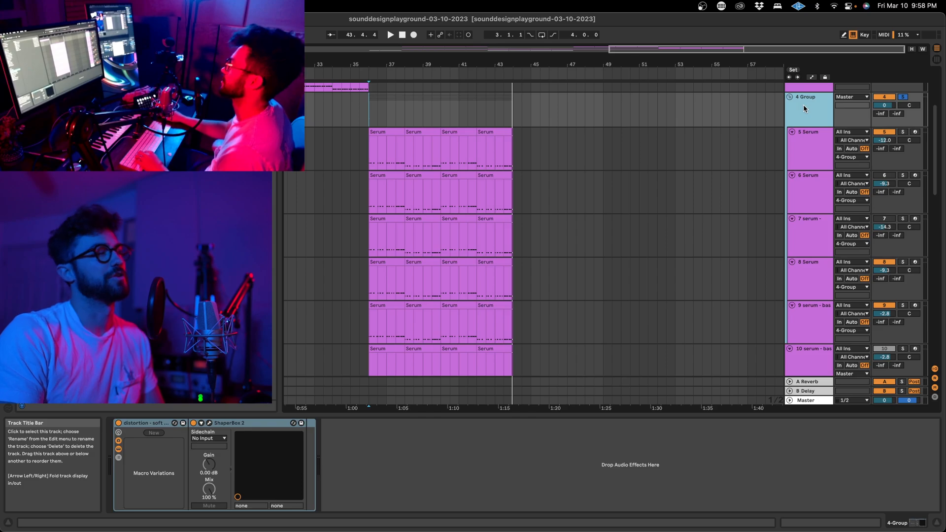
pyautogui.press('space')
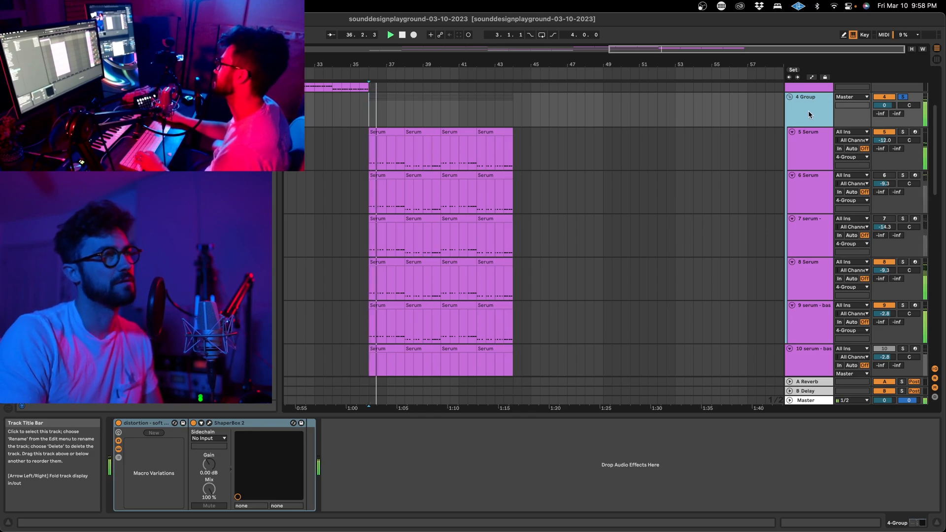
# - Bypass the soft distortion rack and ShaperBox 2 on the 4 Group during playback, comparing its chain with the 5 Serum layer
pyautogui.click(119, 482)
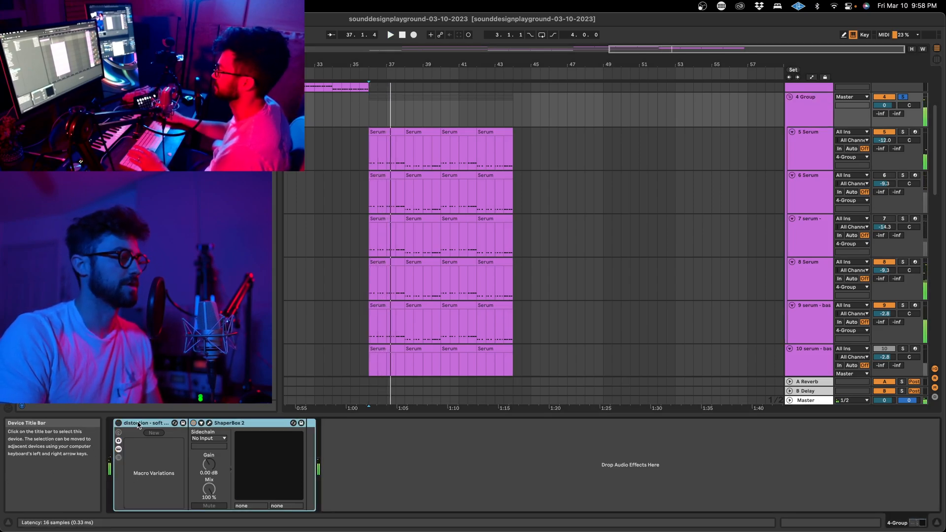
pyautogui.click(806, 137)
pyautogui.click(814, 115)
pyautogui.click(808, 141)
pyautogui.click(814, 111)
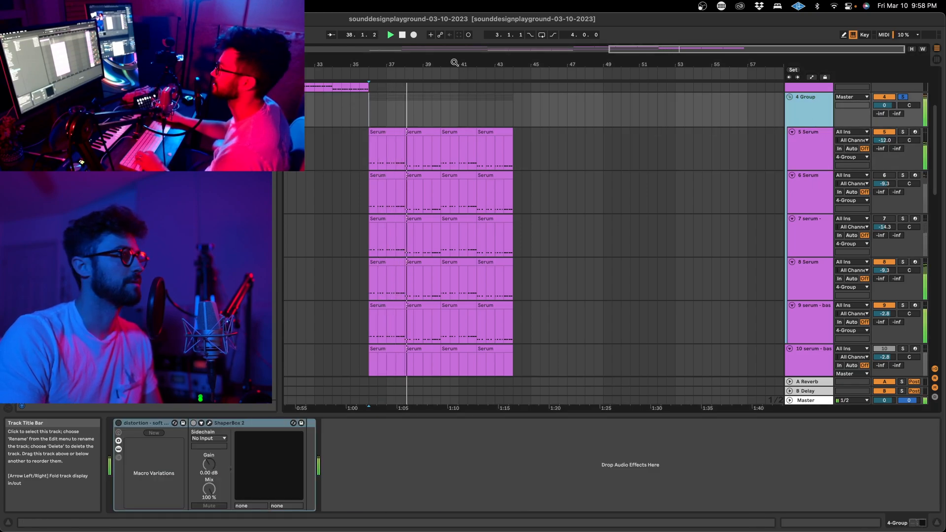
pyautogui.click(374, 112)
pyautogui.click(799, 114)
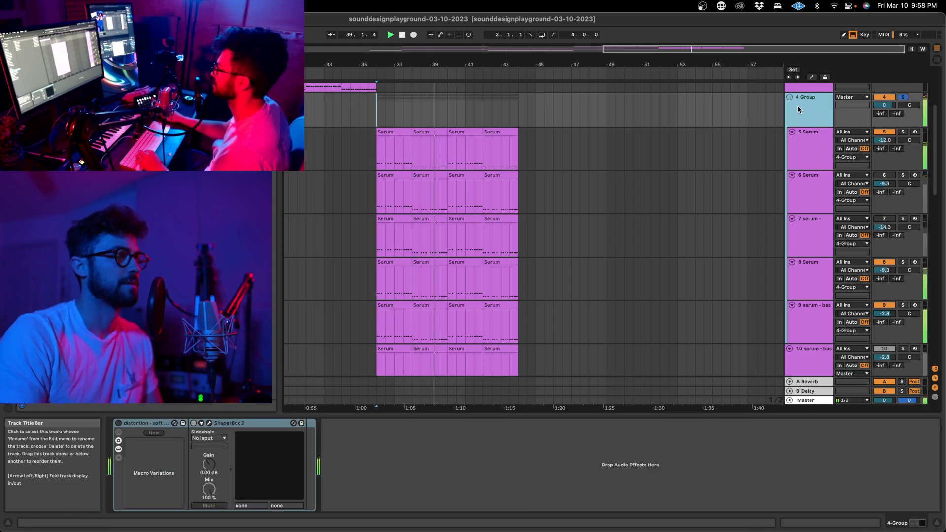
# - Solo bass track 9 to audition it within the group, and display the 4 Group's bypassed chain
pyautogui.scroll(-2, 800, 110)
pyautogui.click(813, 274)
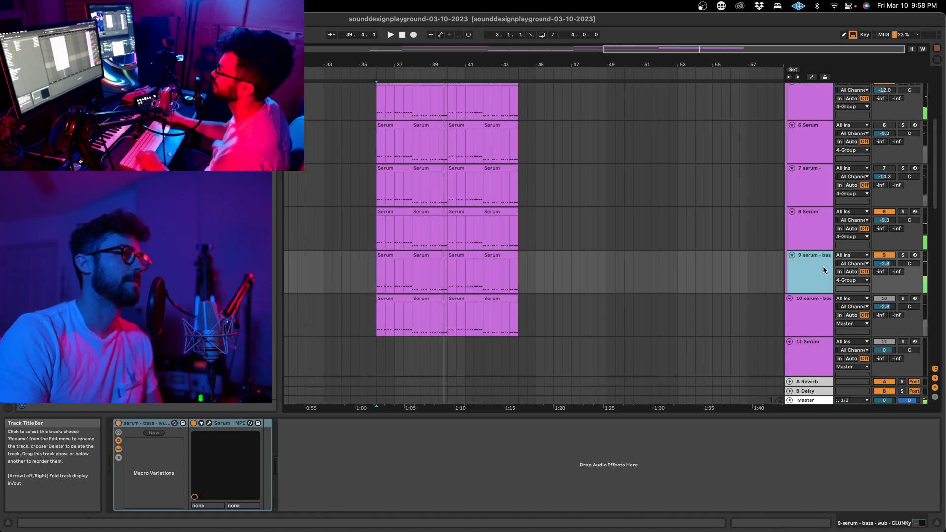
pyautogui.click(903, 255)
pyautogui.click(818, 263)
pyautogui.scroll(2, 808, 239)
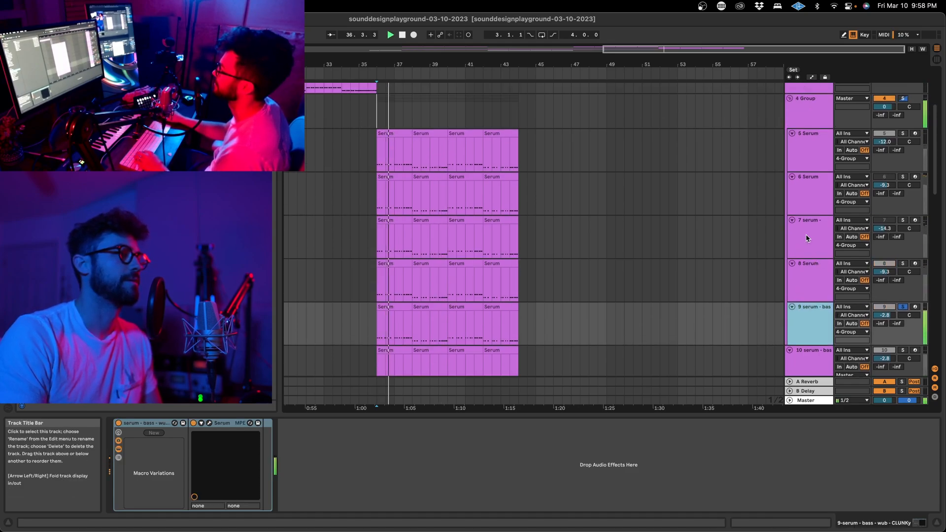
pyautogui.click(800, 109)
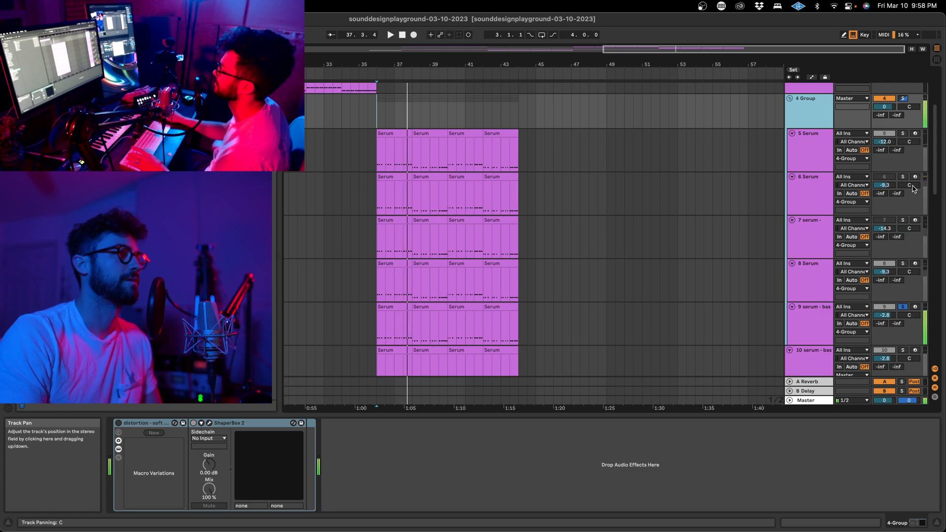
# - Solo the 5 Serum layer at bar 36 and look at its Serum plug-in window before closing it
pyautogui.click(904, 136)
pyautogui.click(395, 146)
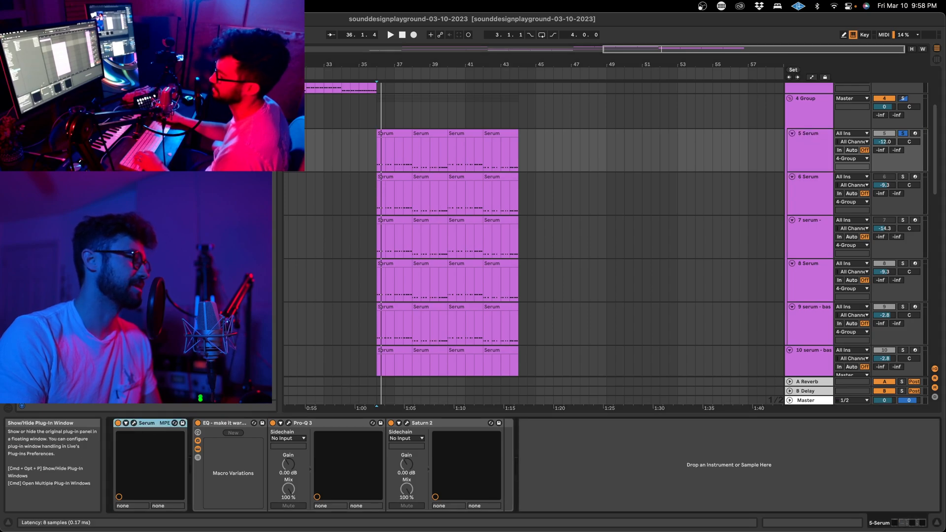
pyautogui.click(134, 423)
pyautogui.moveTo(429, 166); pyautogui.dragTo(364, 121)
pyautogui.click(150, 122)
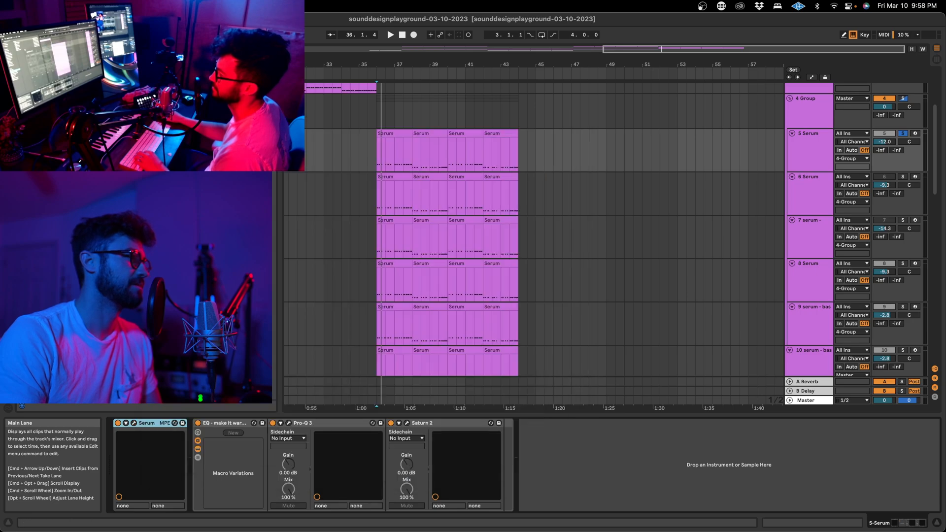
# - Display the device chains of the 4 Group and bass tracks 9 and 10 in turn
pyautogui.click(810, 116)
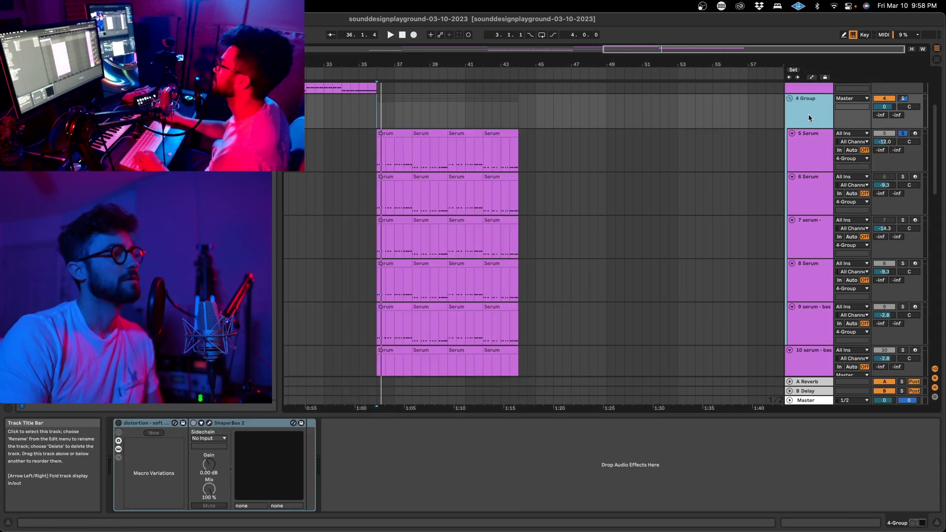
pyautogui.scroll(-1, 809, 222)
pyautogui.click(808, 291)
pyautogui.scroll(-1, 809, 291)
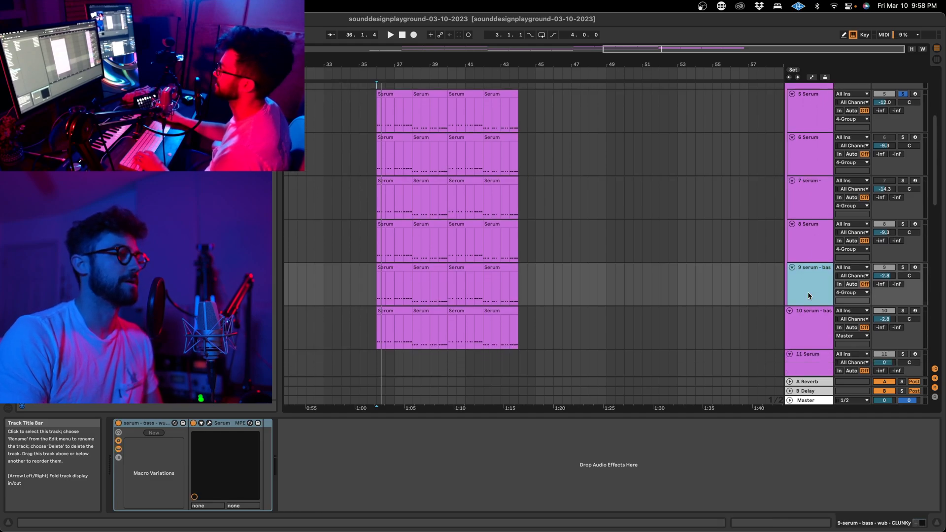
pyautogui.click(808, 315)
# - Solo bass tracks 10 and 9 in turn from bar 36 to compare their sound
pyautogui.press('space')
pyautogui.click(903, 267)
pyautogui.click(820, 280)
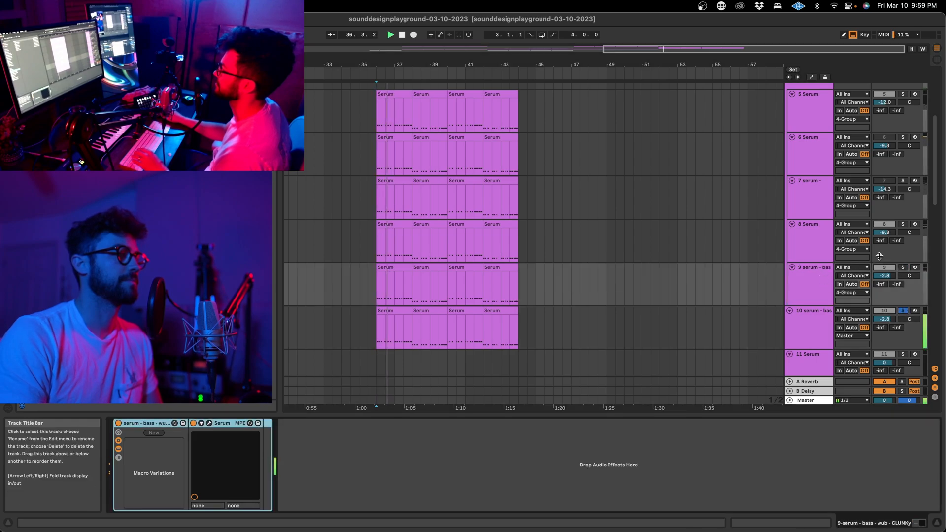
pyautogui.click(903, 267)
pyautogui.press('space')
pyautogui.press('space')
pyautogui.click(809, 275)
# - Replay bass track 9 with the 4 Group's chain displayed, and solo bass track 10 instead
pyautogui.scroll(5, 808, 266)
pyautogui.press('space')
pyautogui.click(792, 139)
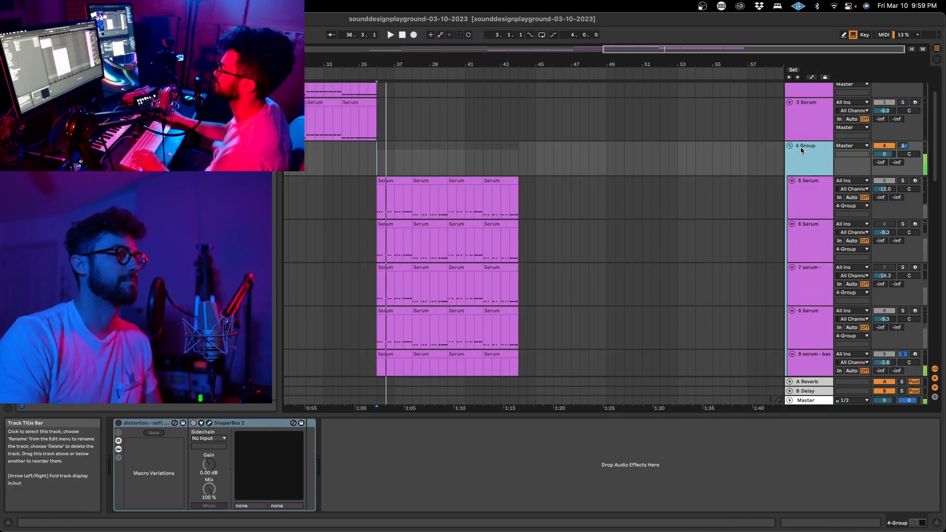
pyautogui.press('space')
pyautogui.scroll(-3, 593, 276)
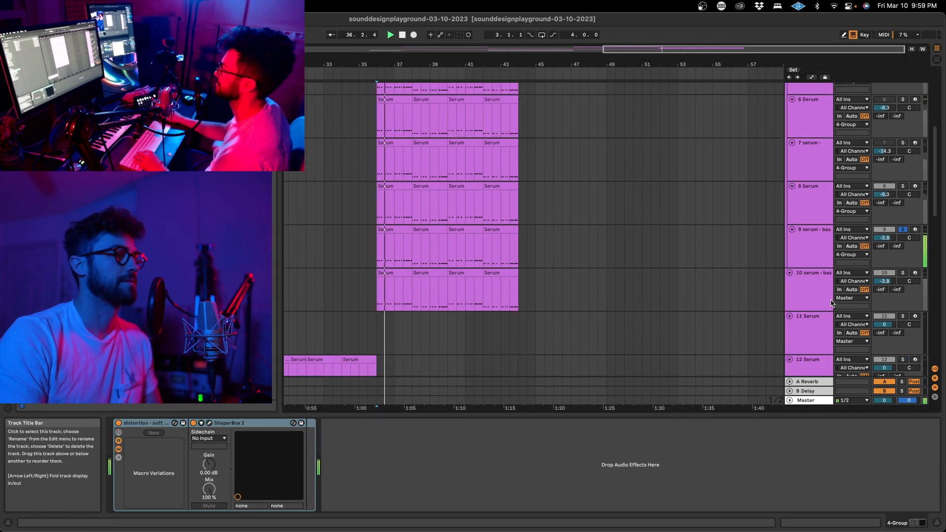
pyautogui.click(809, 291)
pyautogui.press('space')
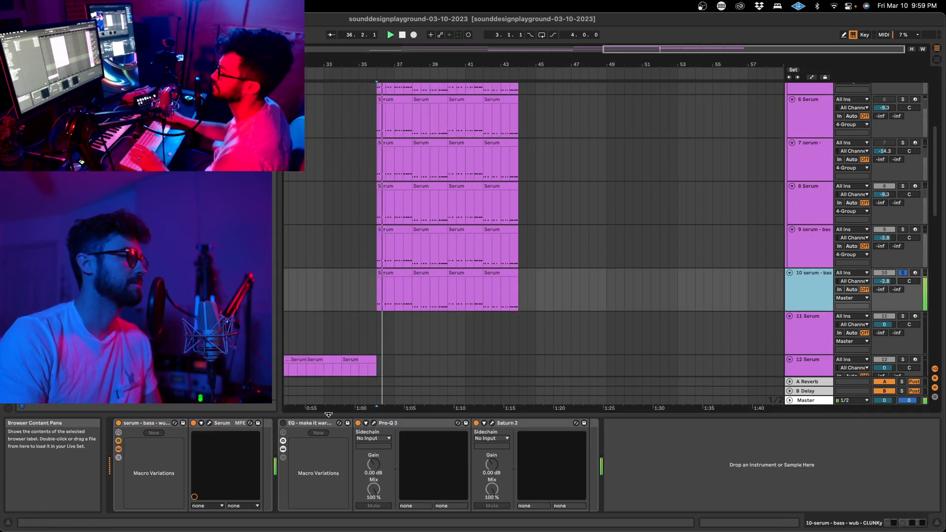
# - Open bass track 10's Serum, remove the modulation from oscillator A's level and switch the oscillator off
pyautogui.click(211, 424)
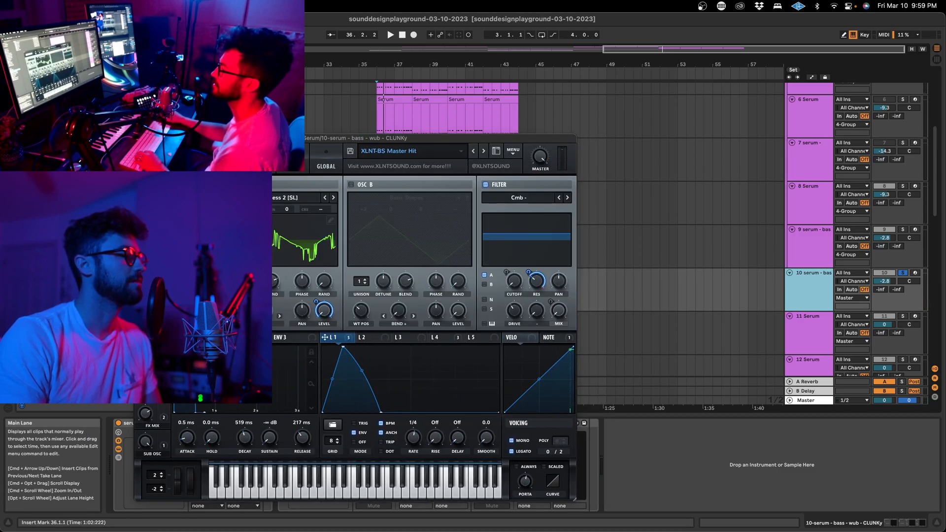
pyautogui.rightClick(325, 307)
pyautogui.click(332, 337)
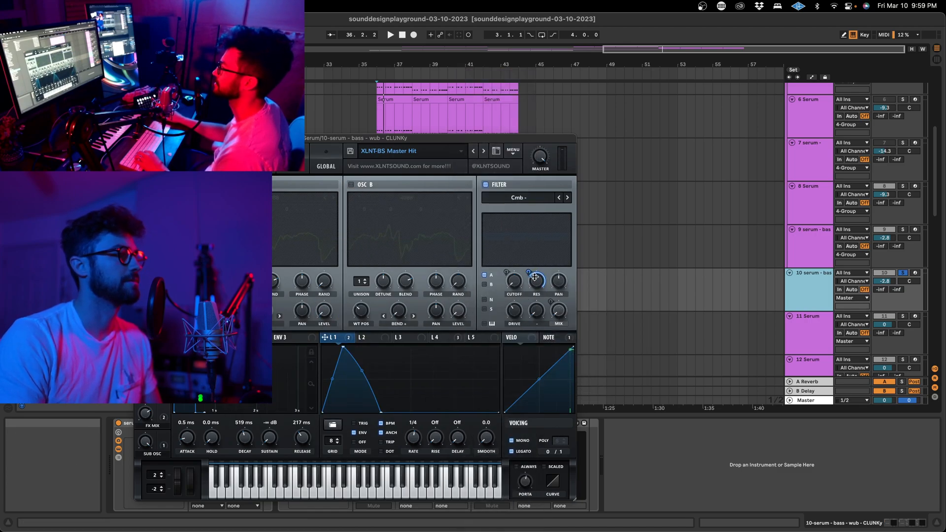
# - Switch off Serum's filter during playback, clear its resonance modulation and set the filter type to MG Low 6
pyautogui.press('space')
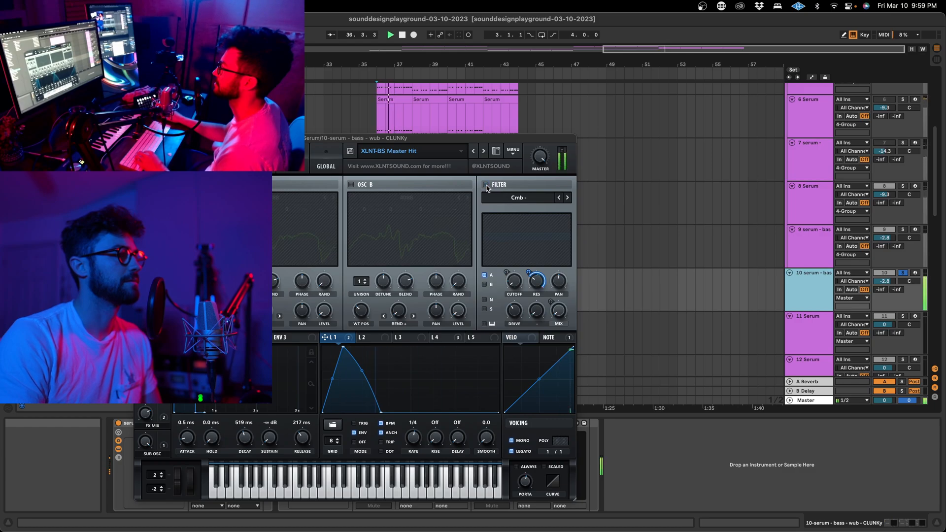
pyautogui.press('space')
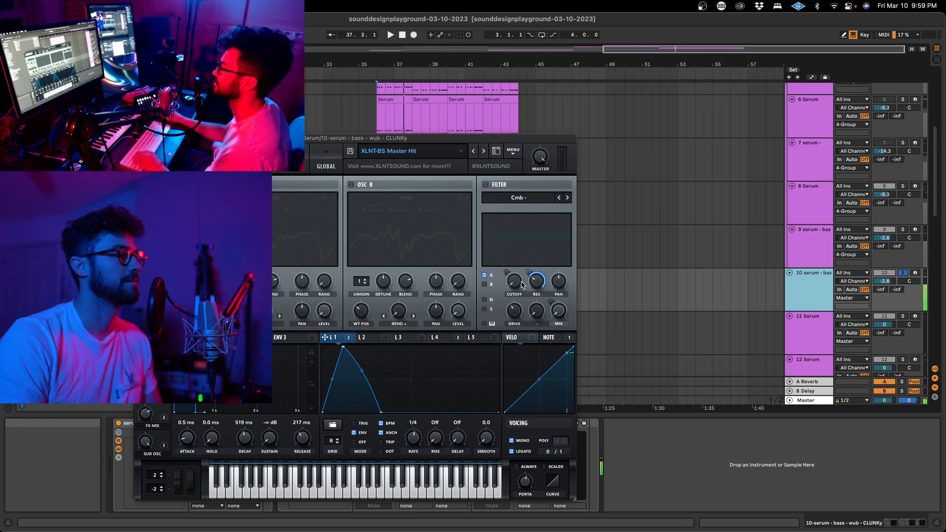
pyautogui.rightClick(539, 286)
pyautogui.click(582, 306)
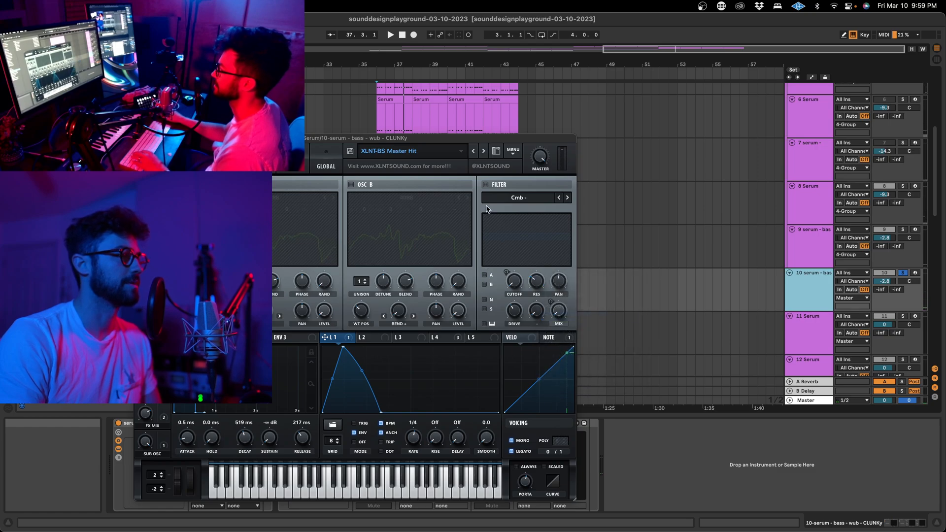
pyautogui.click(507, 200)
pyautogui.moveTo(509, 208)
pyautogui.click(572, 207)
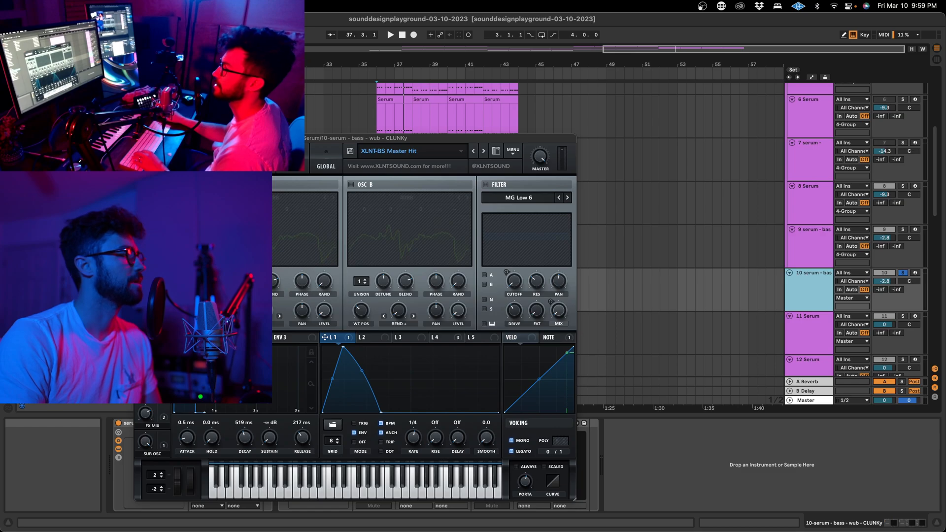
# - Examine the effects rack in track 10's Serum during playback
pyautogui.click(260, 162)
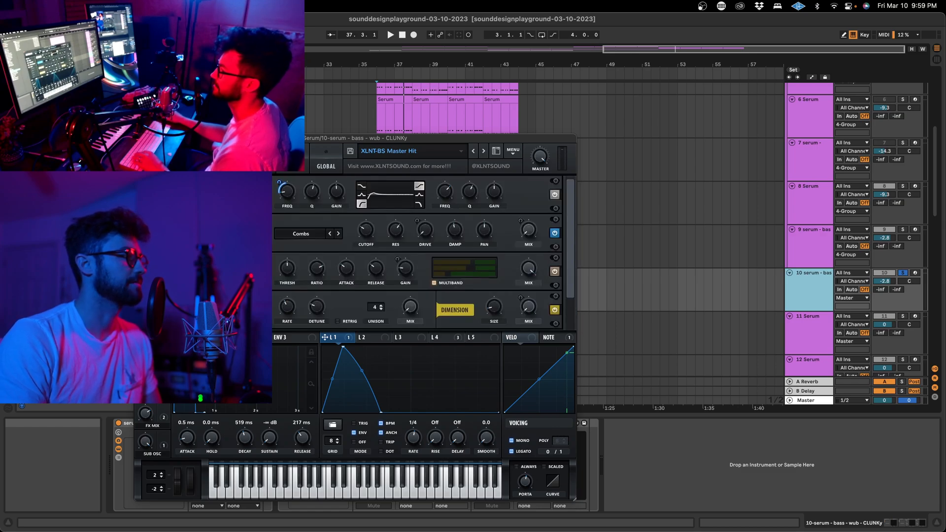
pyautogui.press('space')
pyautogui.scroll(-1, 417, 247)
pyautogui.scroll(-3, 417, 252)
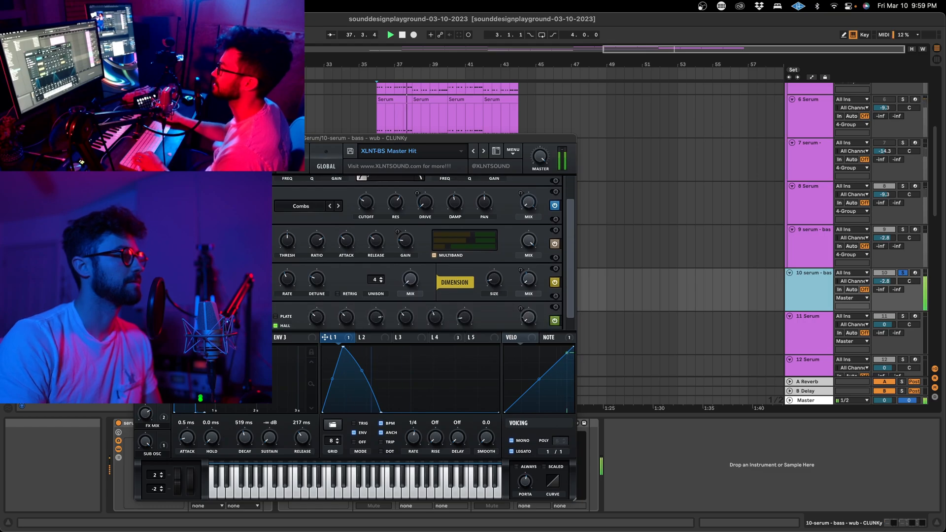
pyautogui.scroll(4, 417, 251)
pyautogui.press('space')
# - Return to Serum's oscillator page, replay the stripped-down patch from bar 36 and close the plug-in window
pyautogui.click(227, 162)
pyautogui.press('space')
pyautogui.press('space')
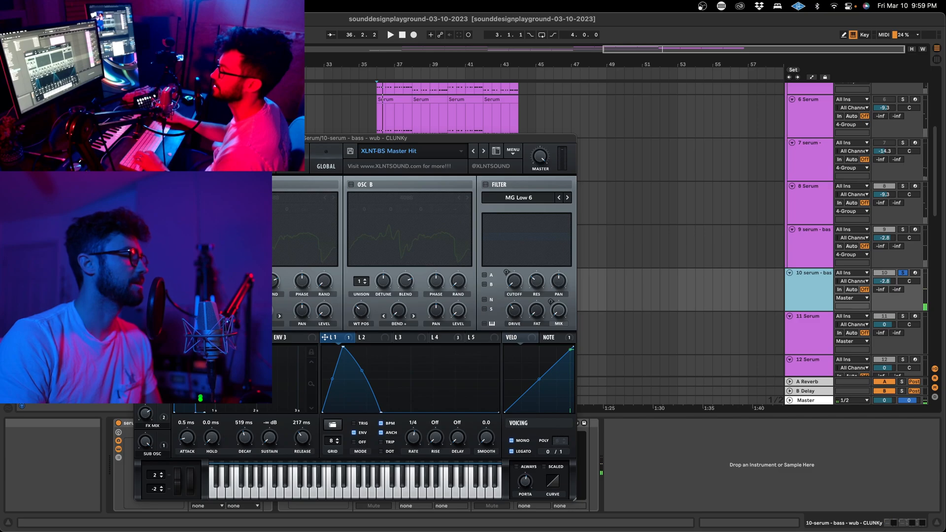
pyautogui.press('space')
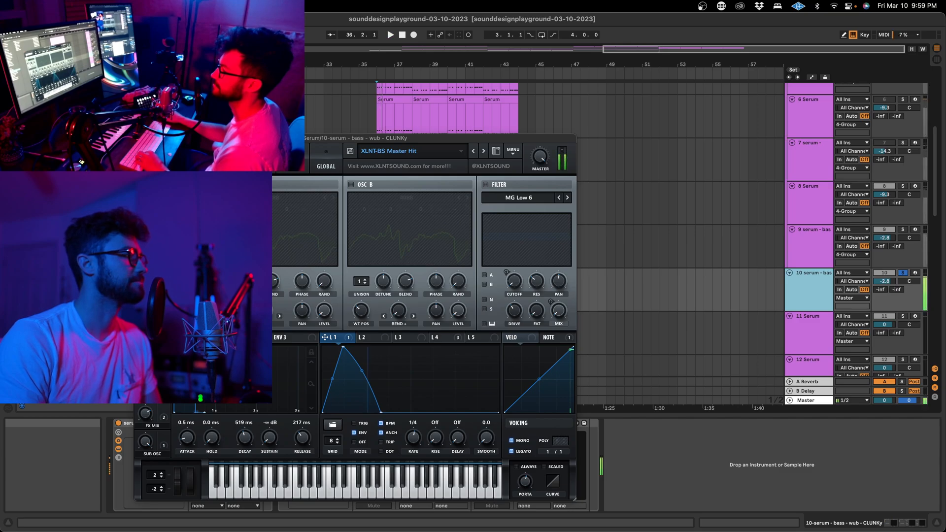
pyautogui.click(140, 139)
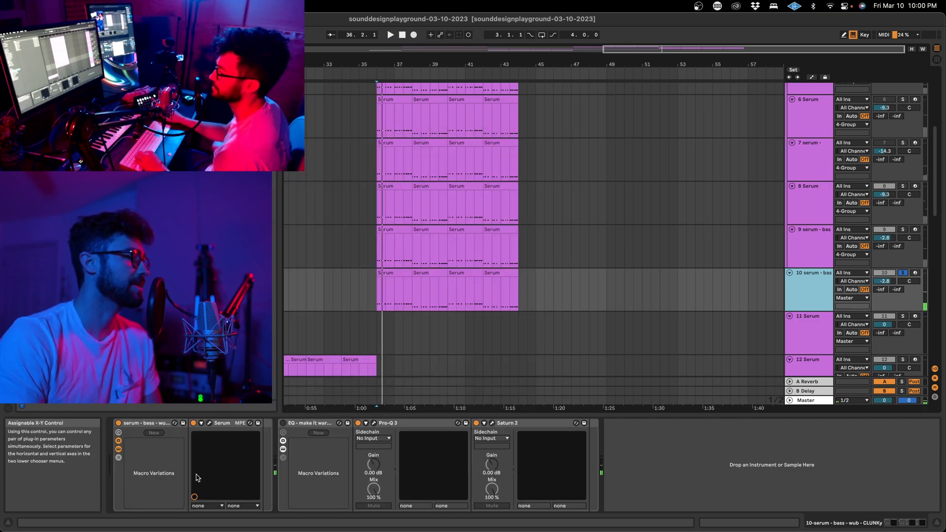
# - Select track 10's Serum bass rack and switch to Finder to show serum - bass - wub - CLUNKy.adg in the Instrument Rack folder
pyautogui.click(154, 427)
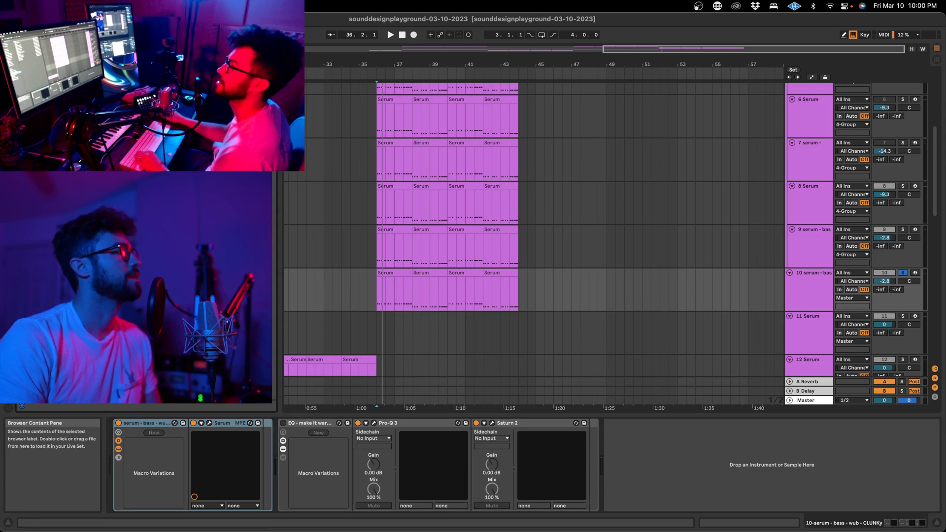
pyautogui.moveTo(168, 424); pyautogui.dragTo(207, 305)
pyautogui.click(550, 306)
pyautogui.press('super+Tab')
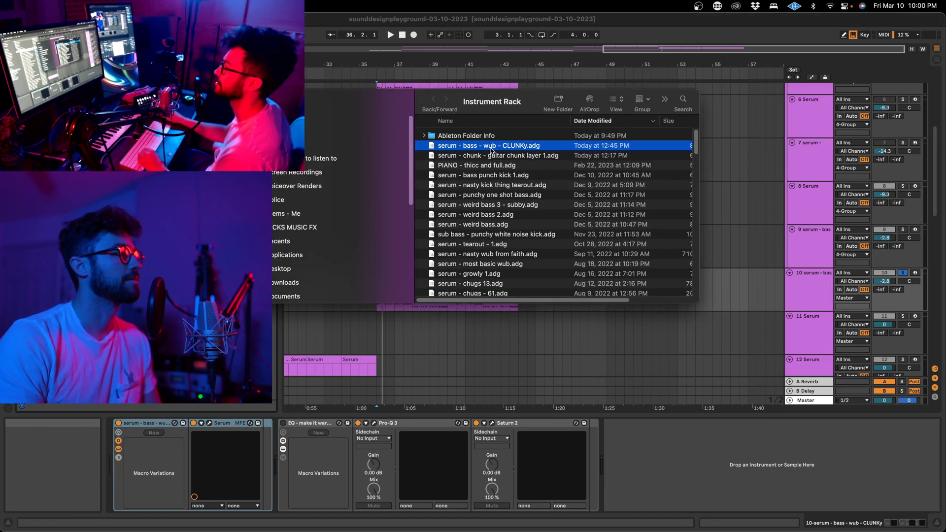
# - Open the tearout chunks folder inside the SERUM - PRESETS folder
pyautogui.press('super+Tab')
pyautogui.press('super+Tab')
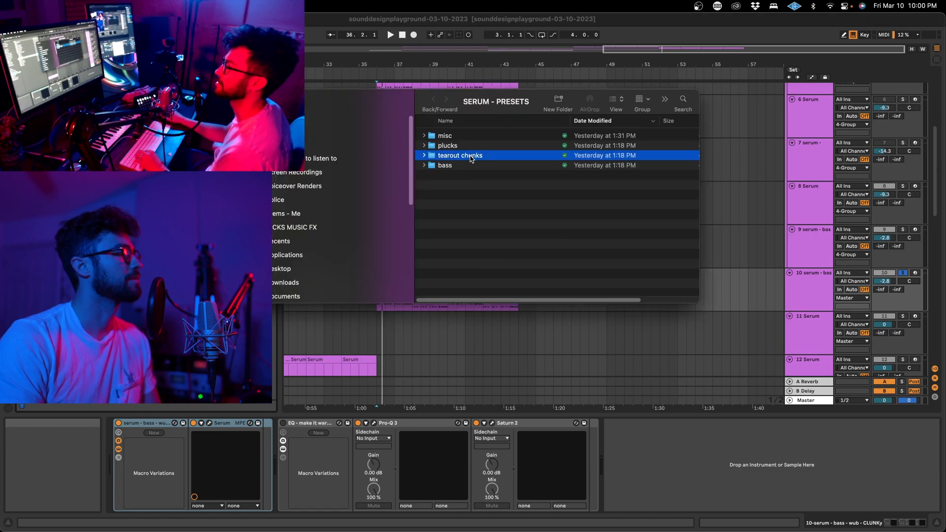
pyautogui.doubleClick(476, 154)
pyautogui.moveTo(507, 101); pyautogui.dragTo(420, 125)
# - Switch back to Ableton Live and place the insert marker at bar 36 on the 8 Serum track
pyautogui.press('super+Tab')
pyautogui.click(382, 206)
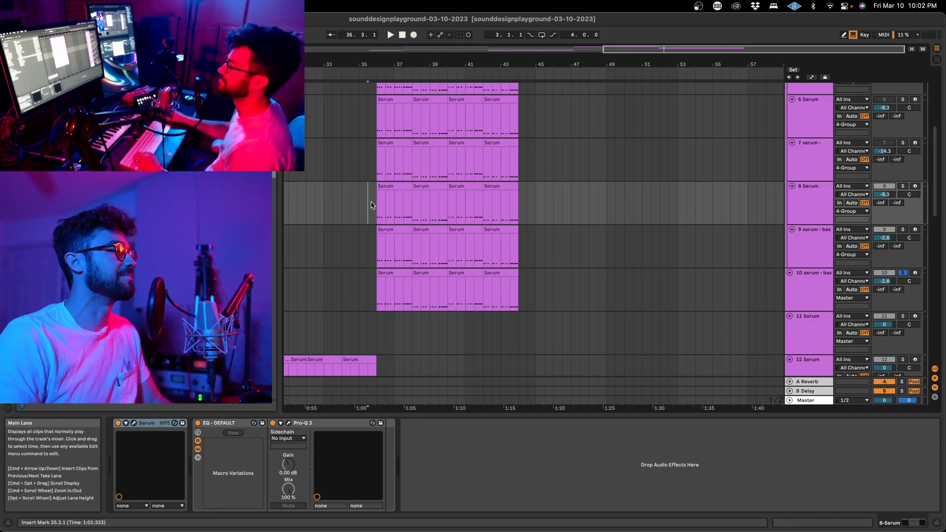
pyautogui.click(374, 202)
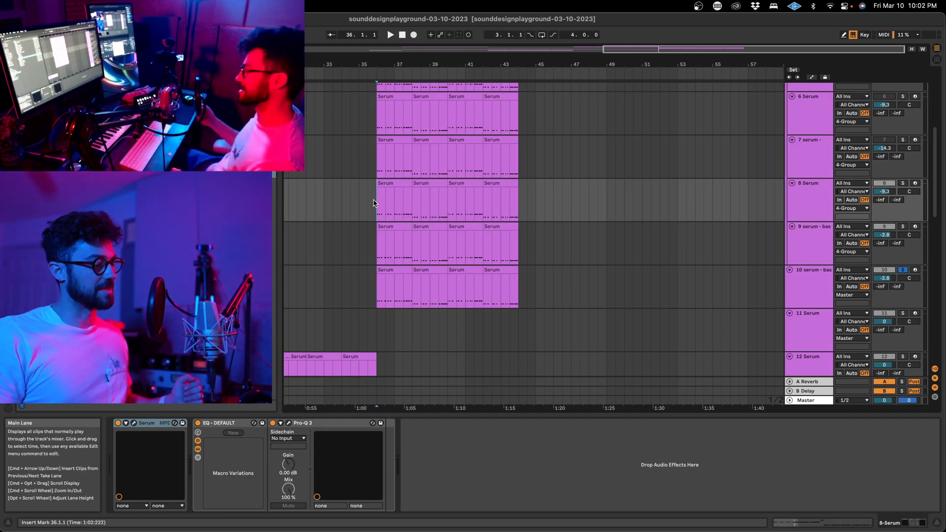